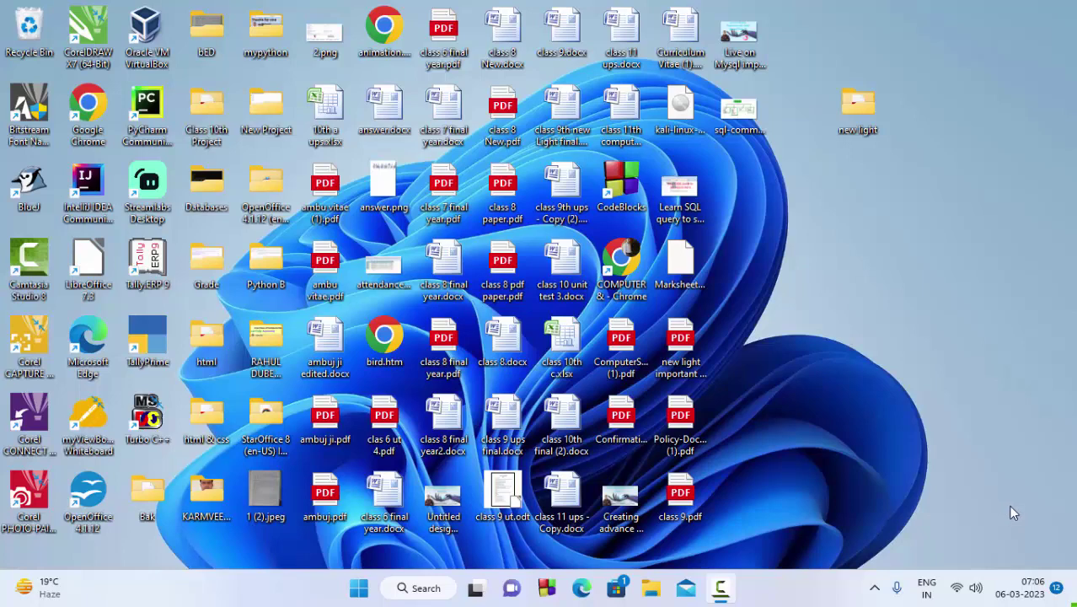
Step: Refresh the desktop and search the Start menu for 'access'
right_click(805, 224)
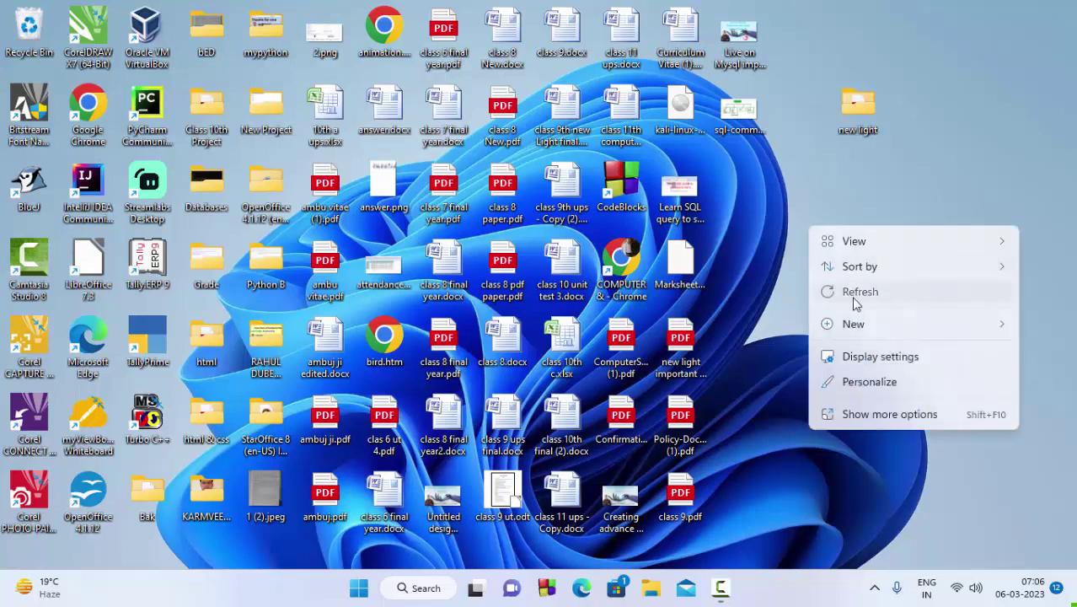
left_click(857, 291)
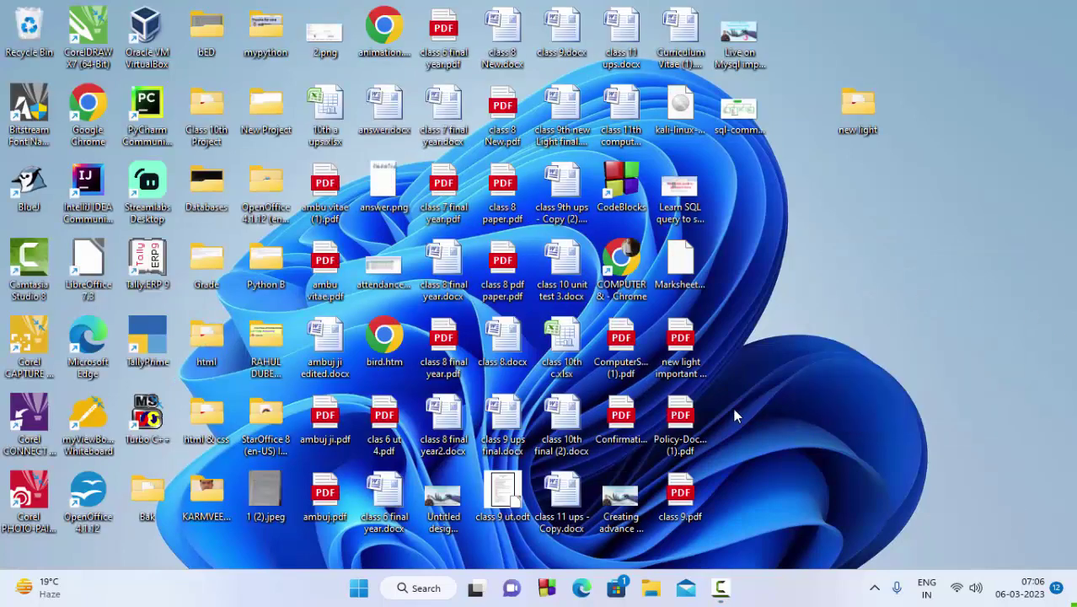
left_click(360, 589)
type("a")
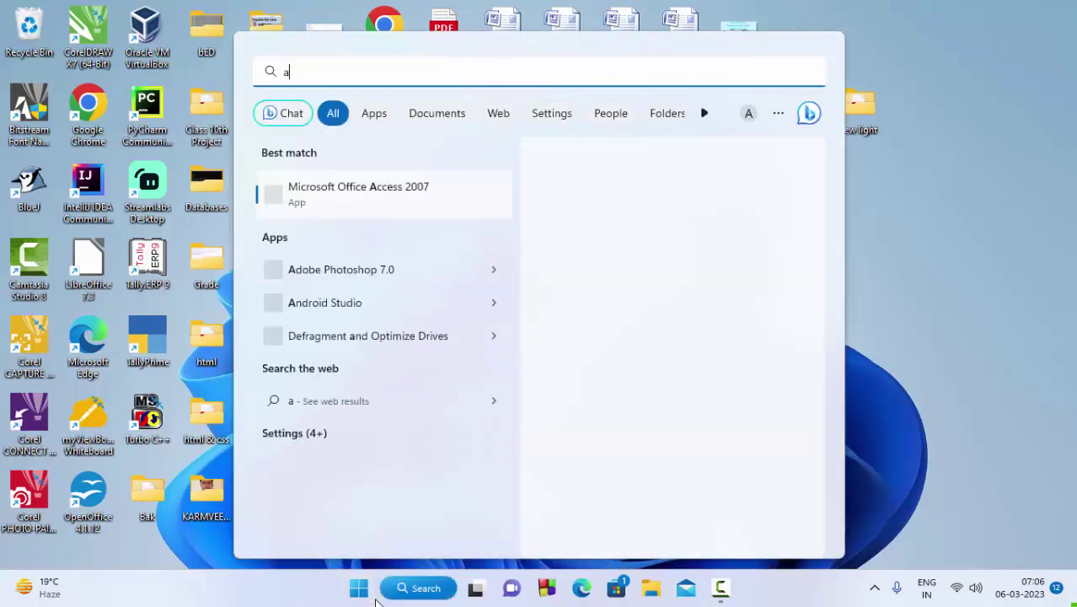
type("x")
key("BackSpace")
key("BackSpace")
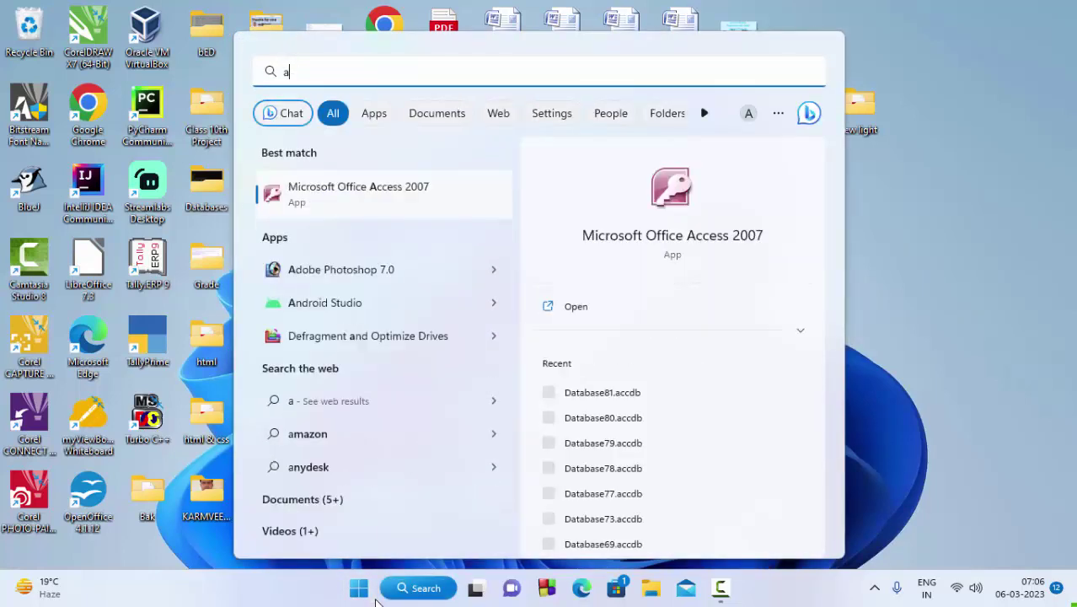
type("ccess")
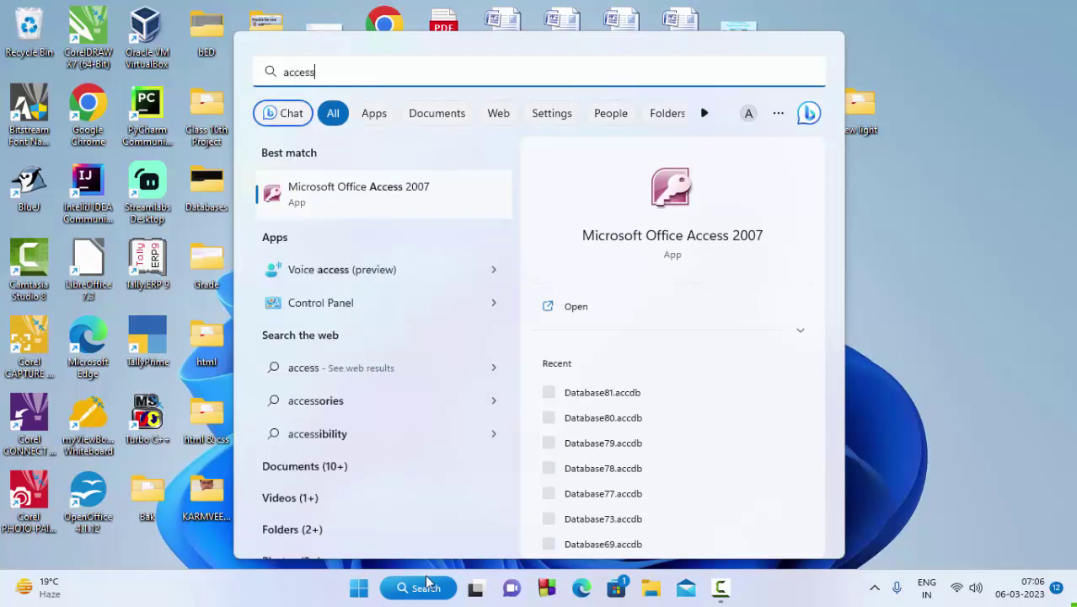
Step: Launch Access 2007, create blank database Database83, and switch Table1 to Design view
left_click(439, 216)
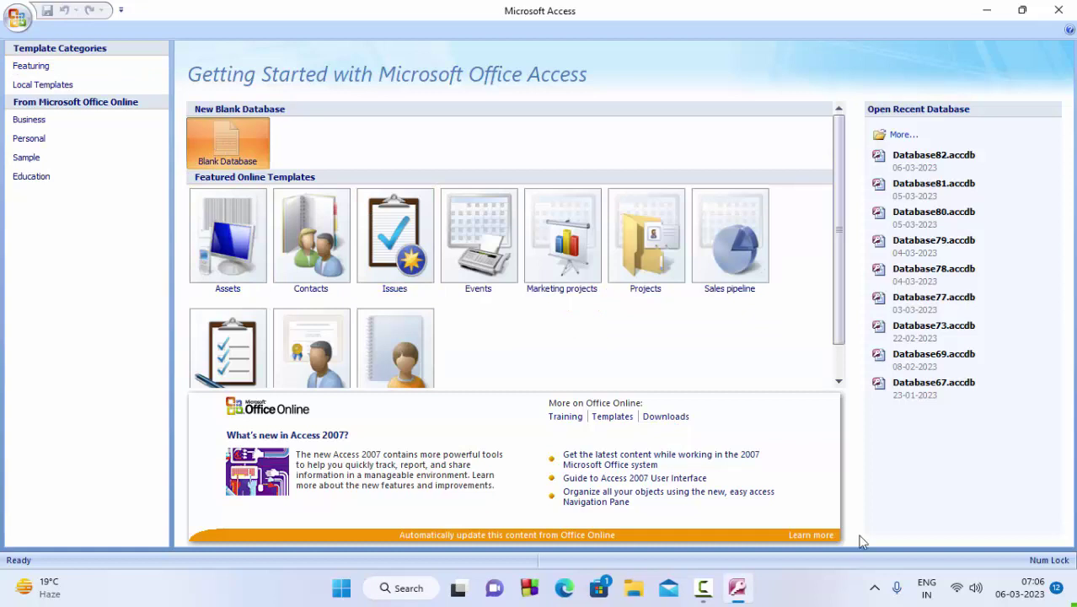
left_click(889, 446)
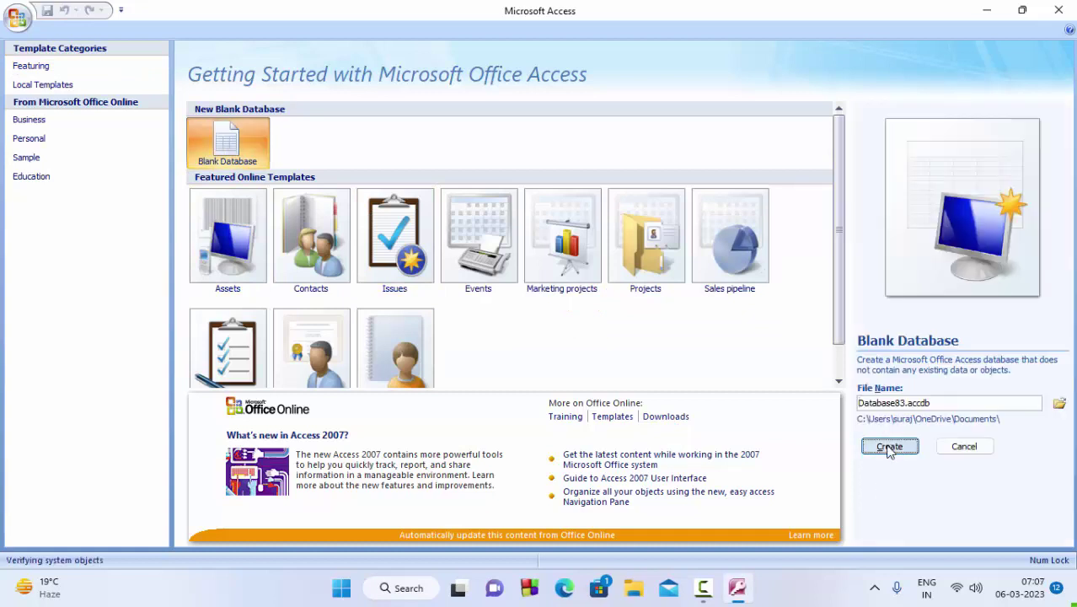
left_click(22, 68)
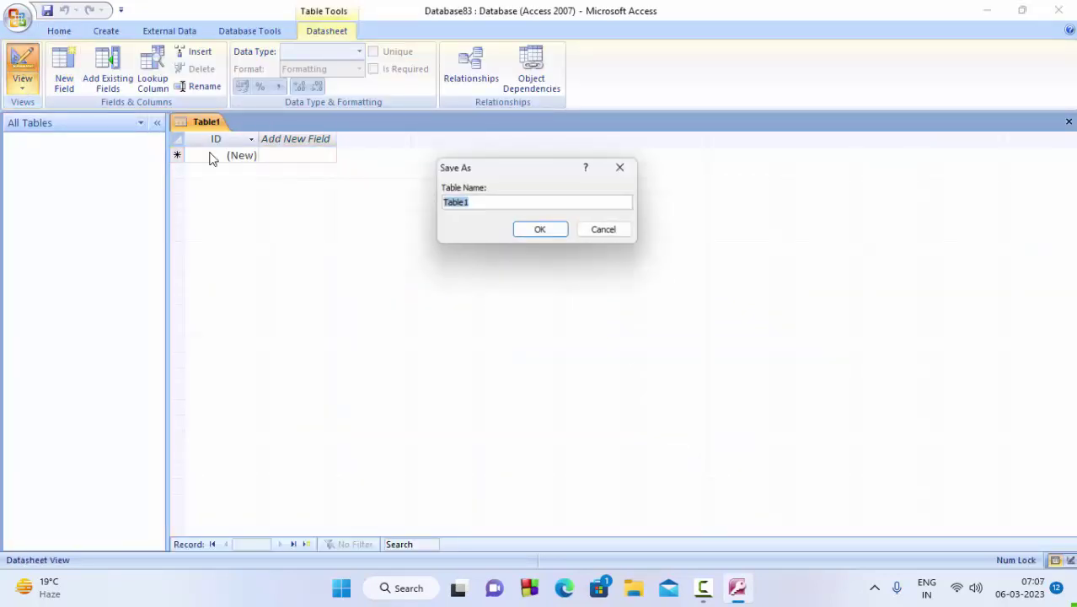
Step: Save the table as Table1 and add a Text field 'Name of Players'
left_click(539, 234)
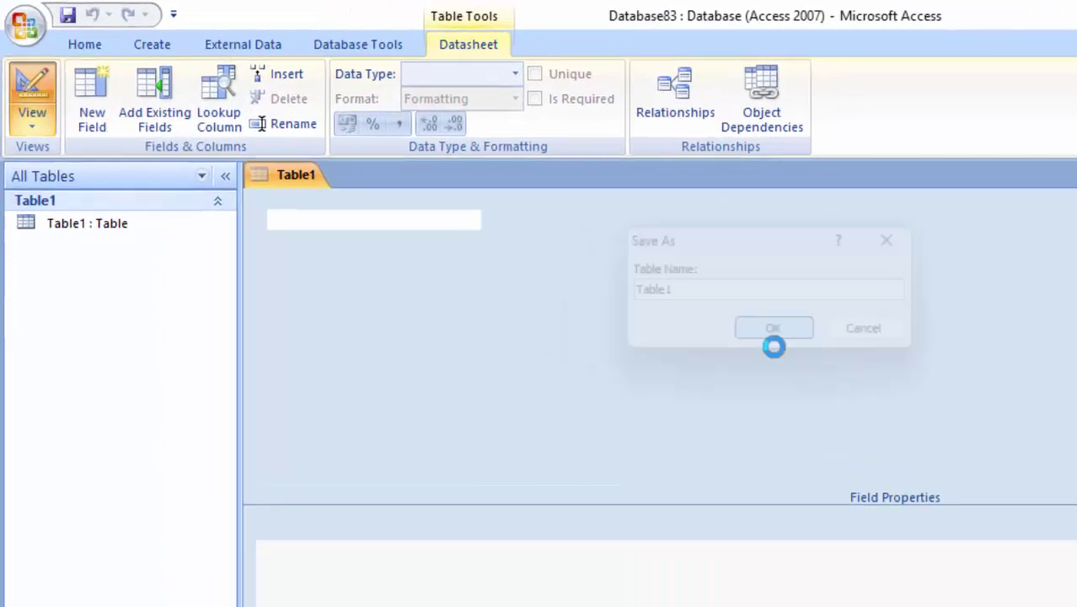
left_click(543, 319)
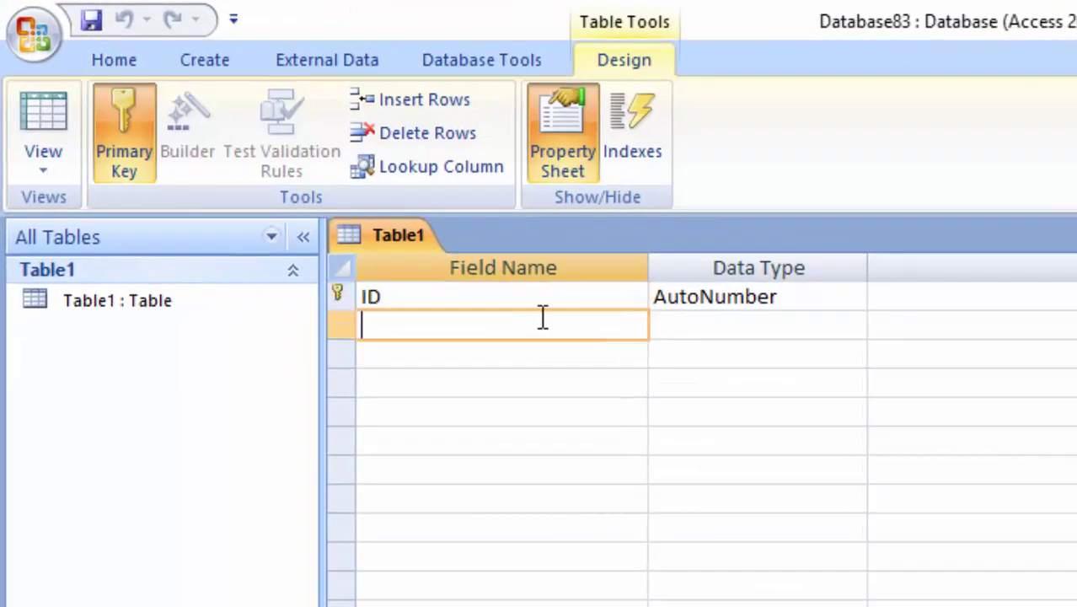
type("Name ")
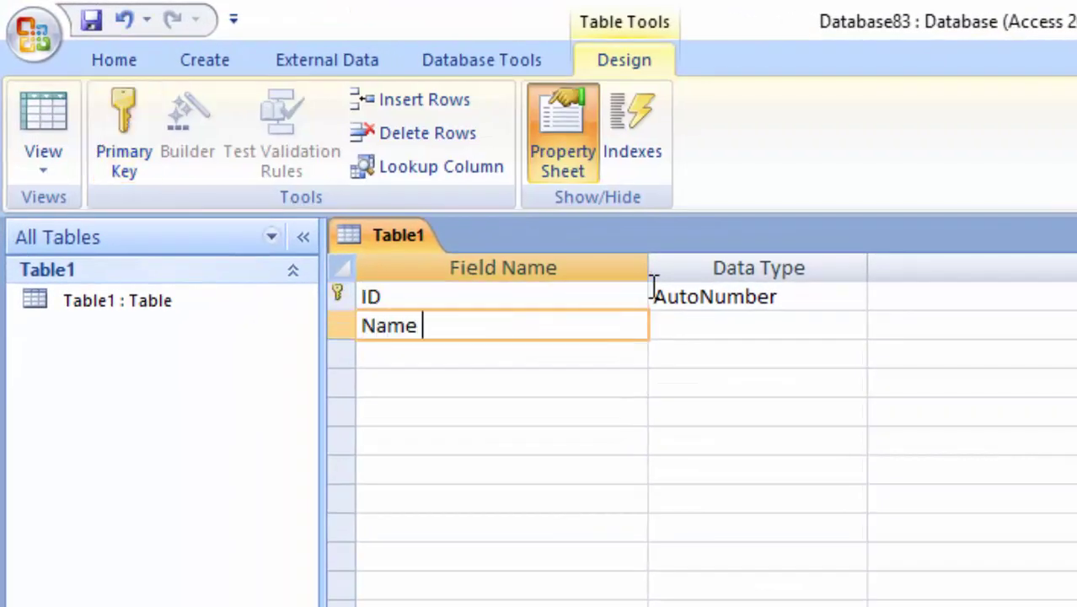
type("of")
type(" Players")
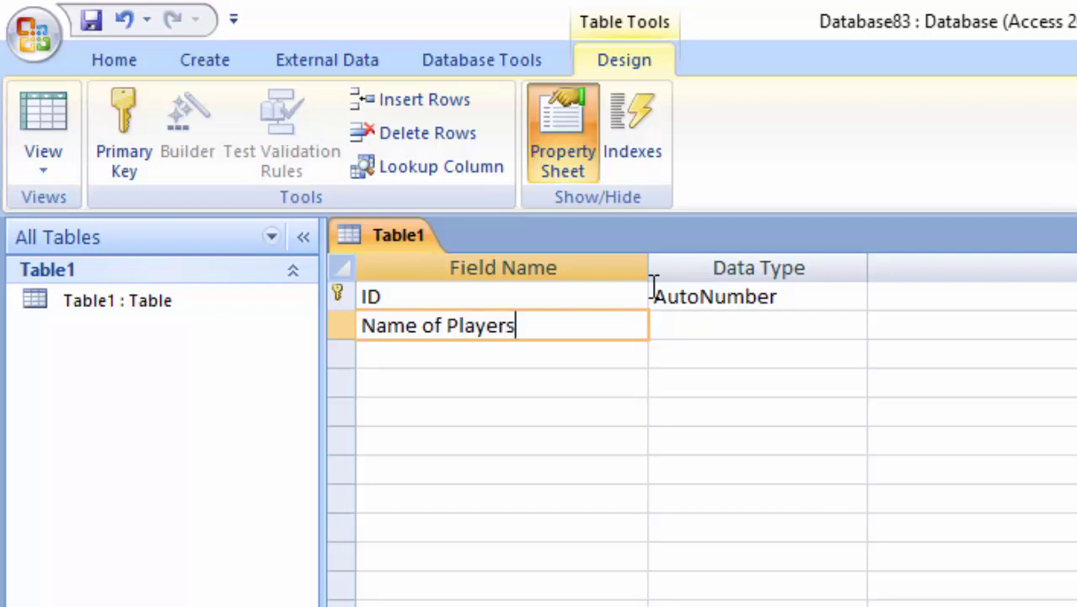
key("Tab")
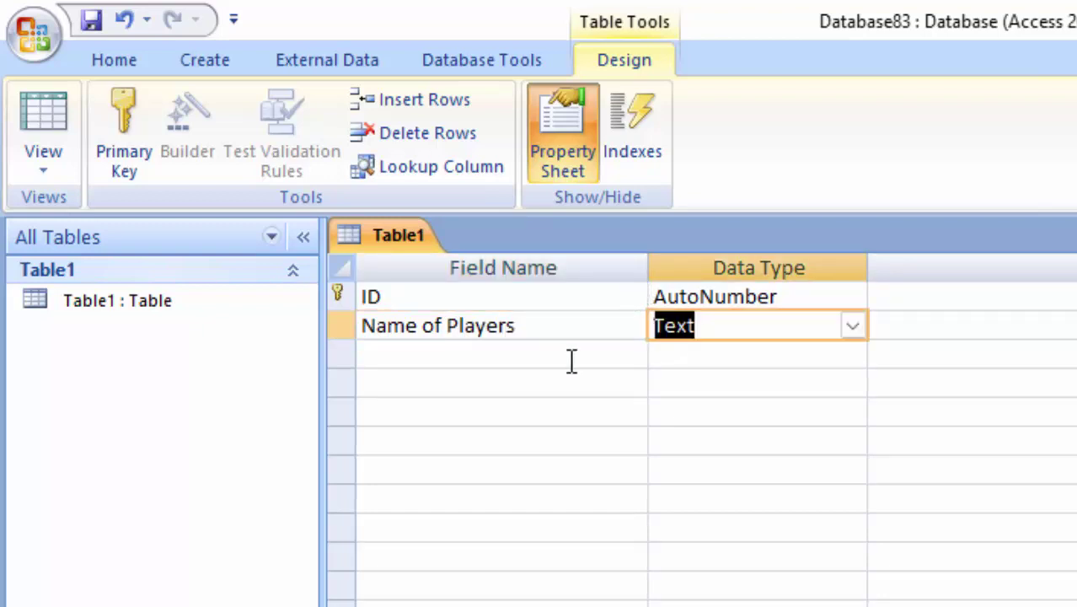
Step: Add a Text field 'Sport', then save the design and switch to Datasheet view
left_click(572, 358)
type("S")
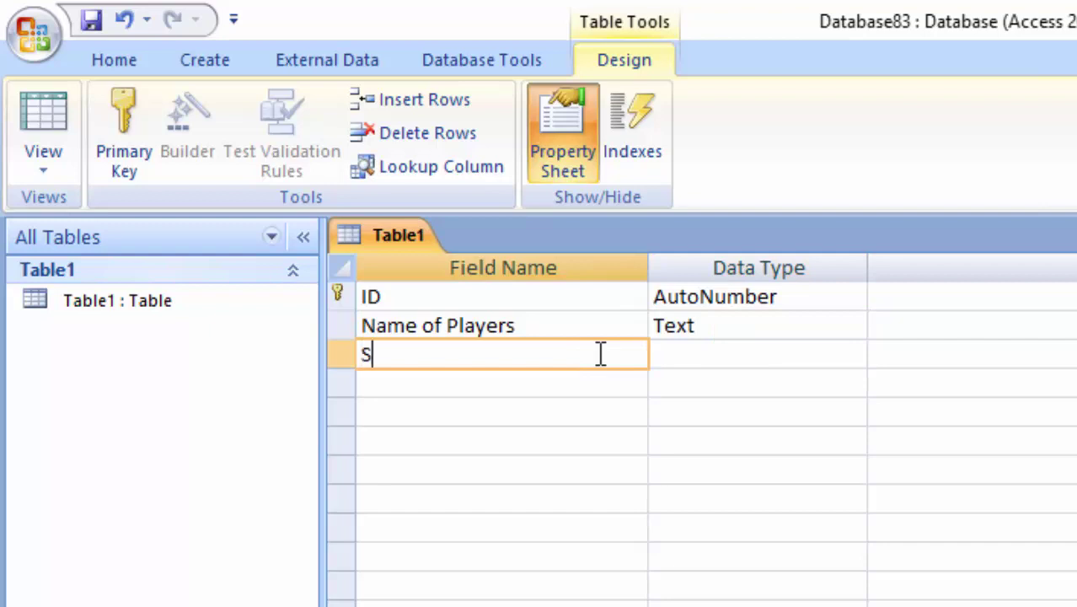
type("port")
left_click(738, 354)
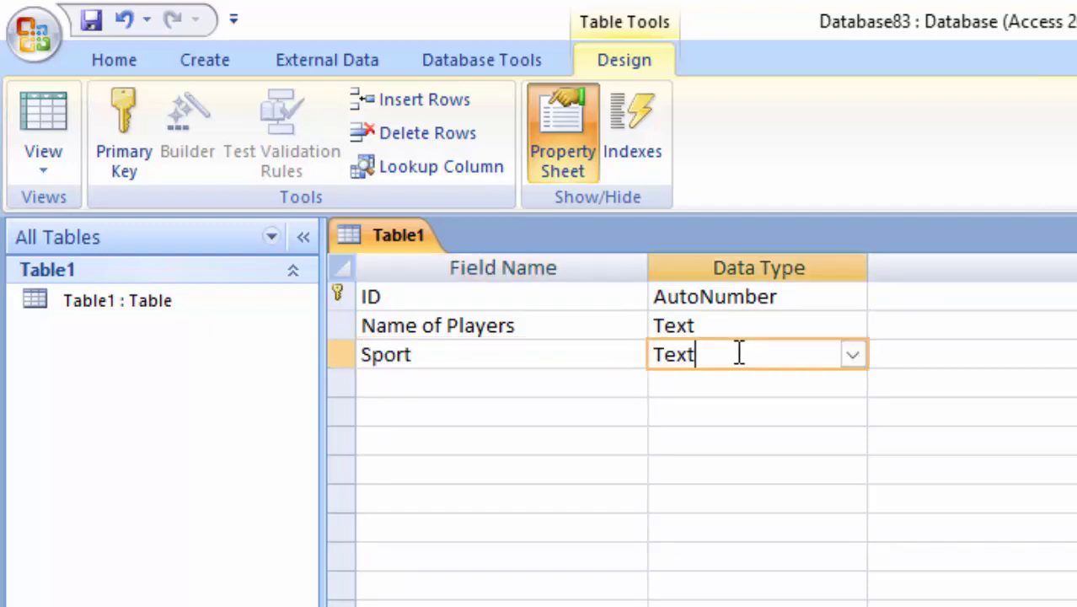
left_click(19, 109)
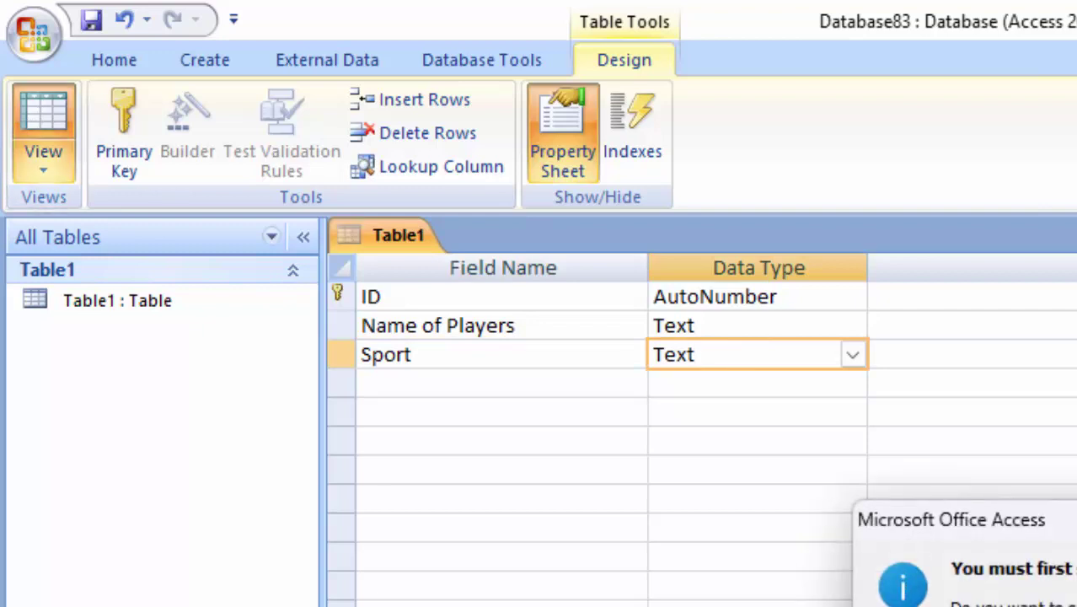
key("Return")
Step: Enter record 1: player Ram with sport Cricket
left_click(628, 295)
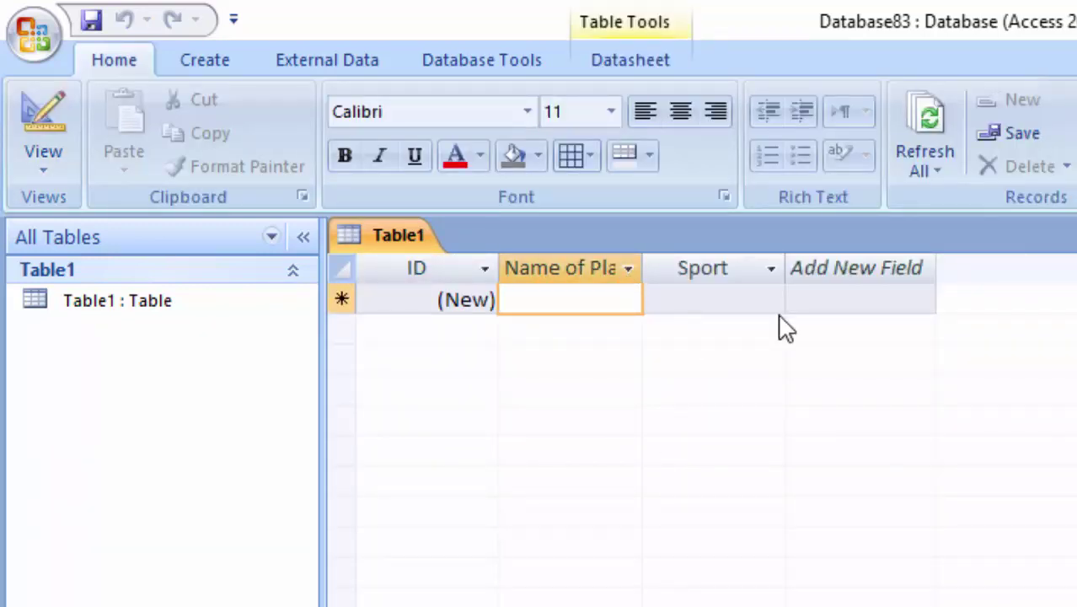
type("Ram")
key("Tab")
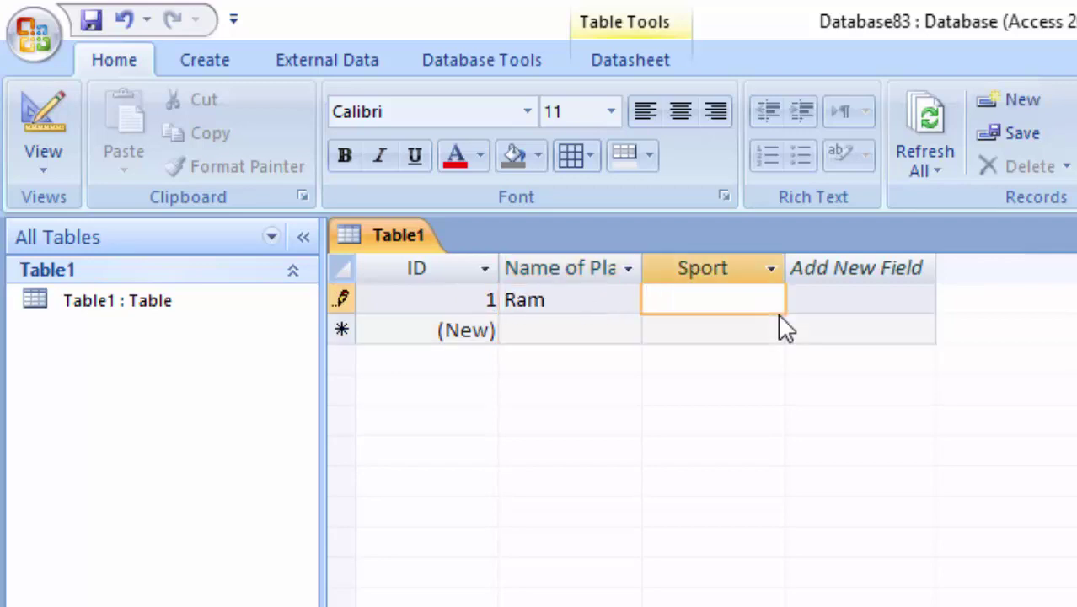
type("Cri")
type("ckey")
key("BackSpace")
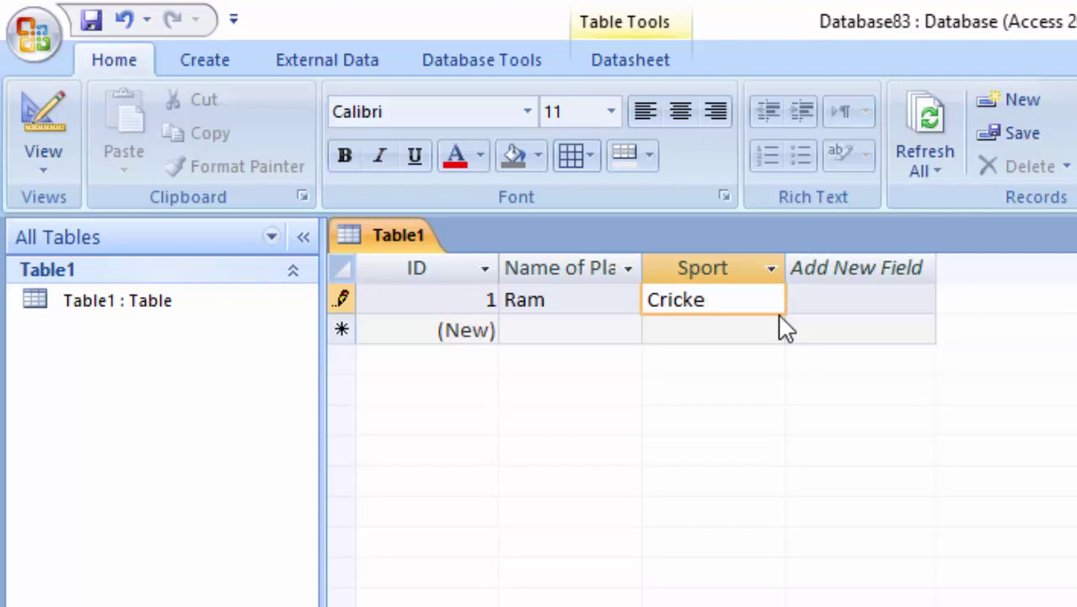
type("t")
key("Tab")
key("Tab")
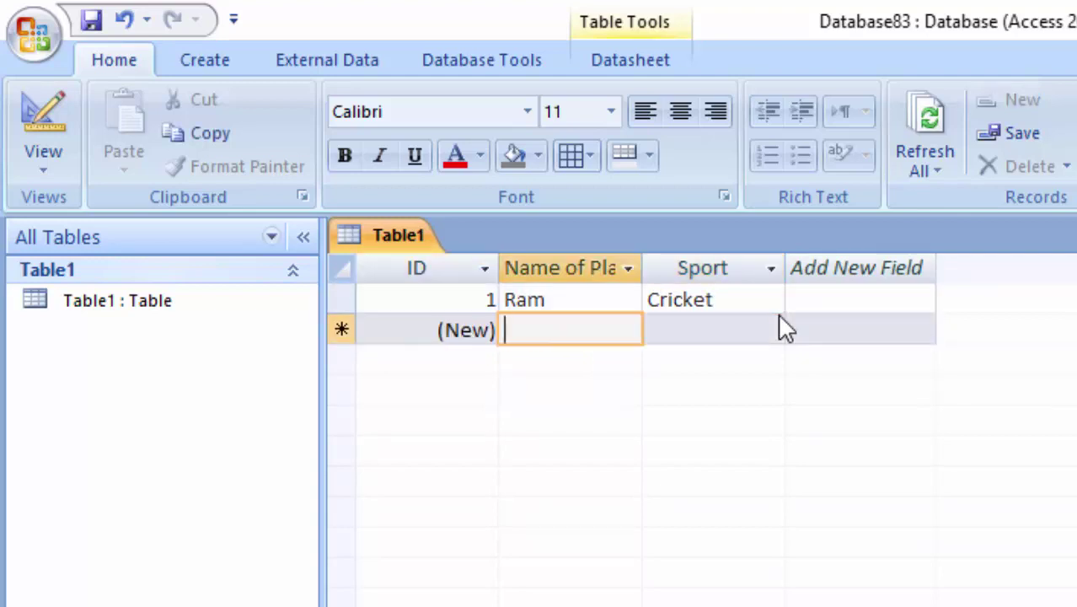
Step: Enter record 2: player Sohan with sport Hockey
type("So")
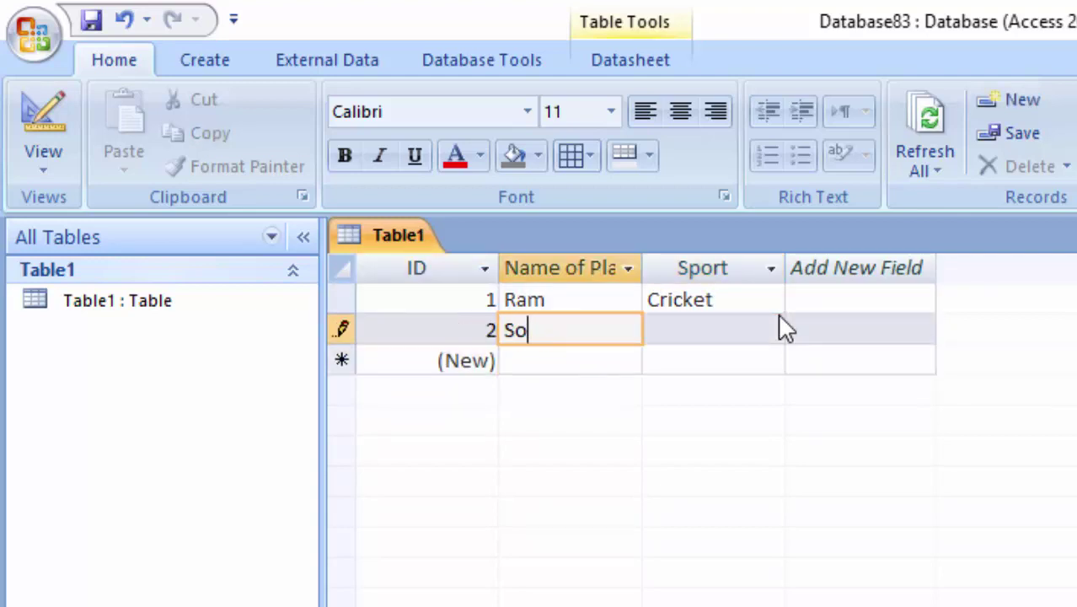
type("han")
key("Tab")
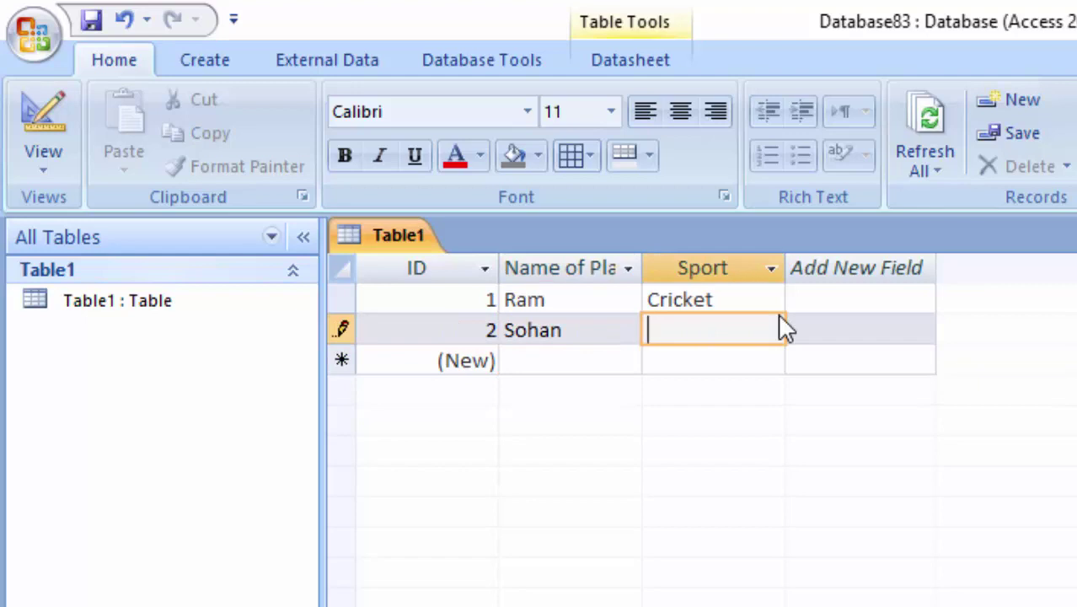
type("Hockey")
key("Tab")
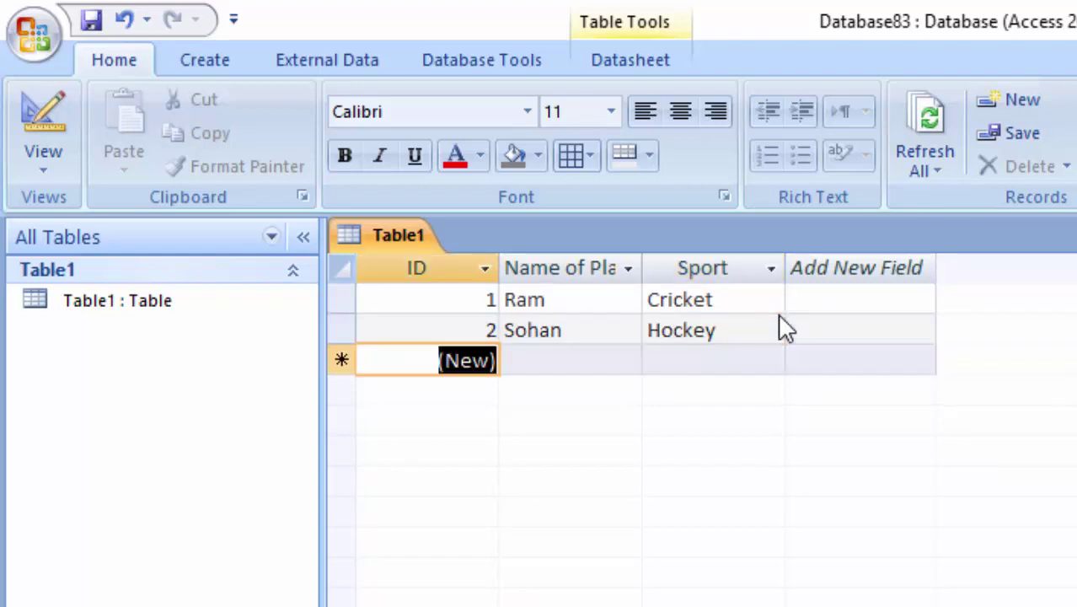
Step: Enter record 3: player Gaurav with sport Badminton
key("Tab")
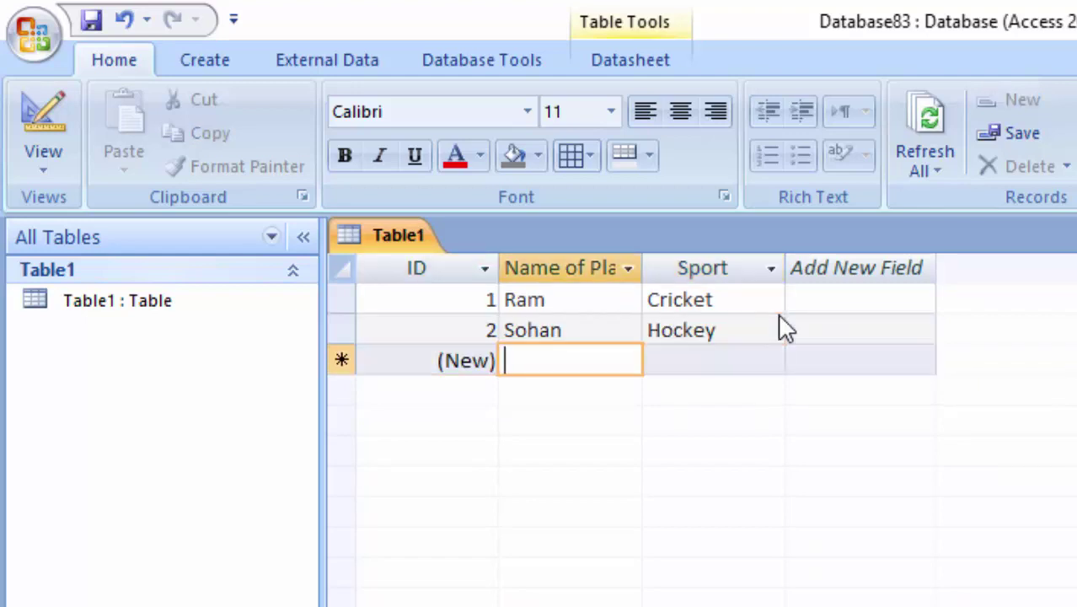
type("Gaurav")
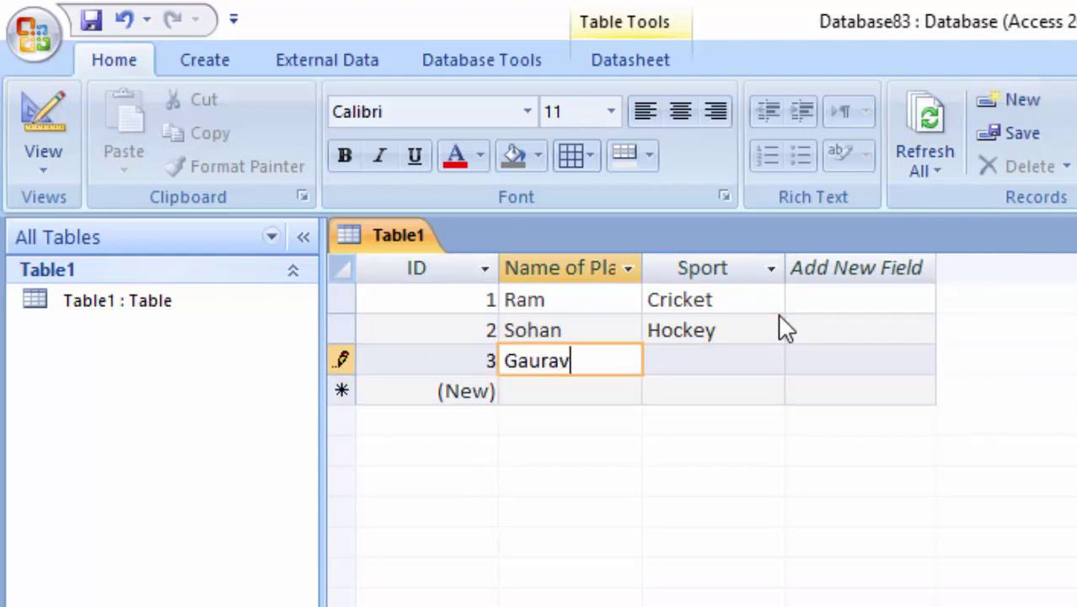
key("Tab")
type("B")
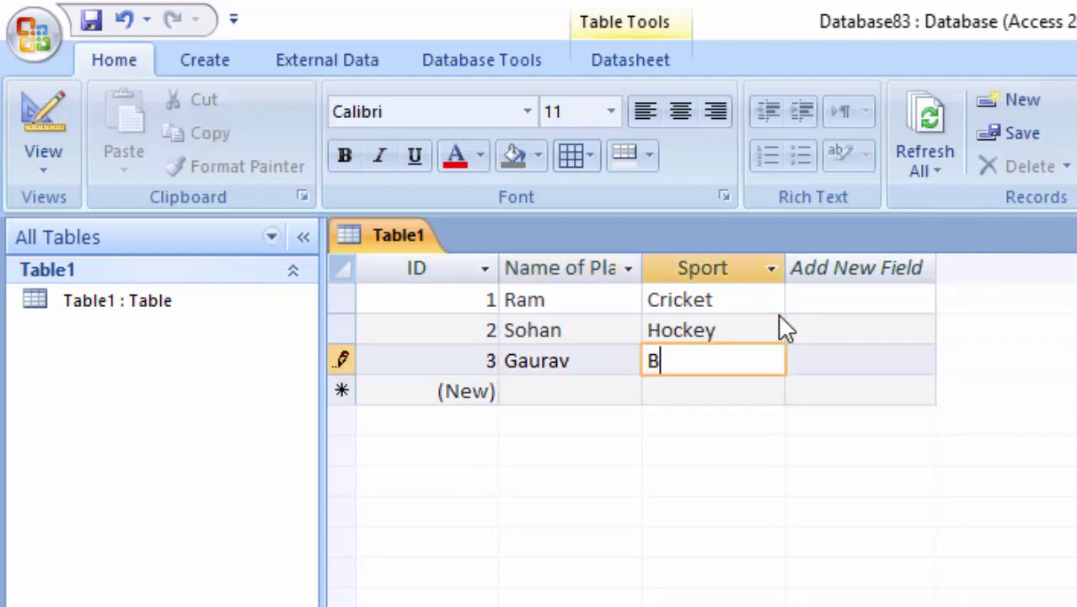
type("admint")
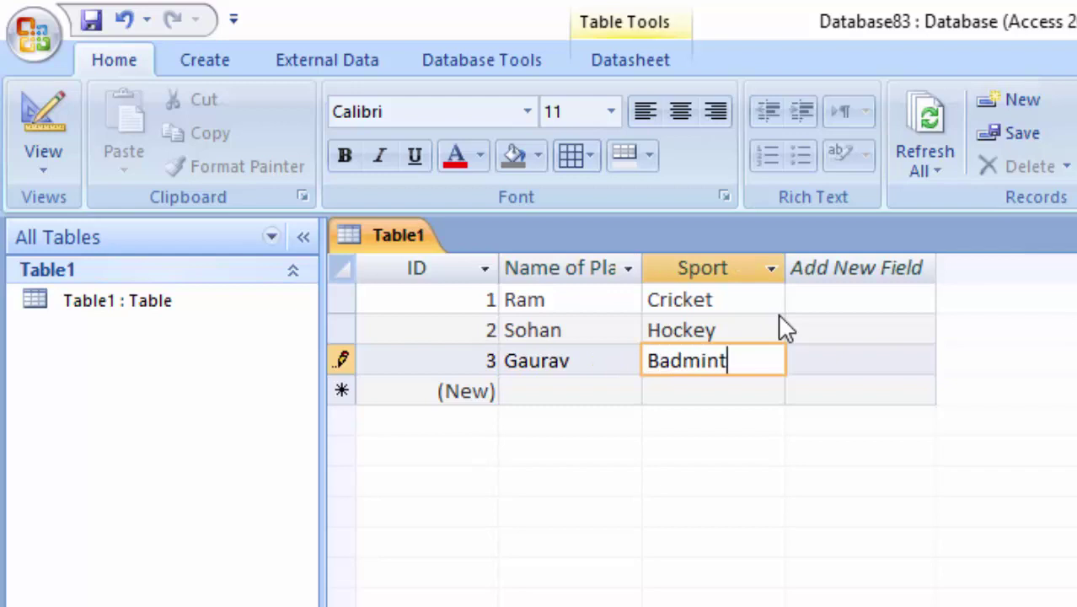
type("i")
key("BackSpace")
key("BackSpace")
type("ton")
key("Tab")
key("Tab")
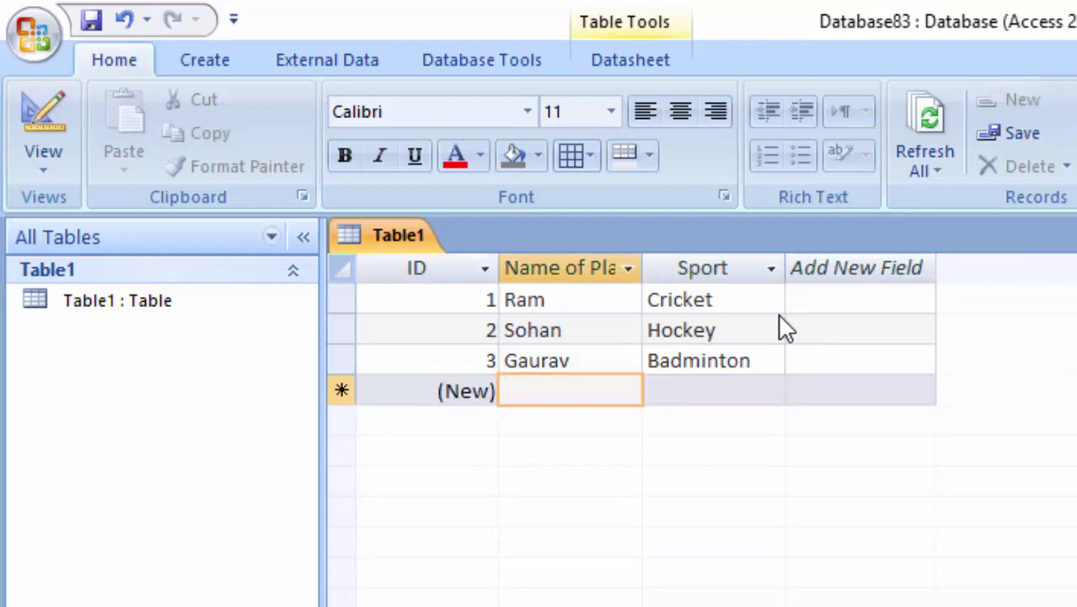
Step: Enter record 4: player Hitesh with sport Cricket
type("Hit")
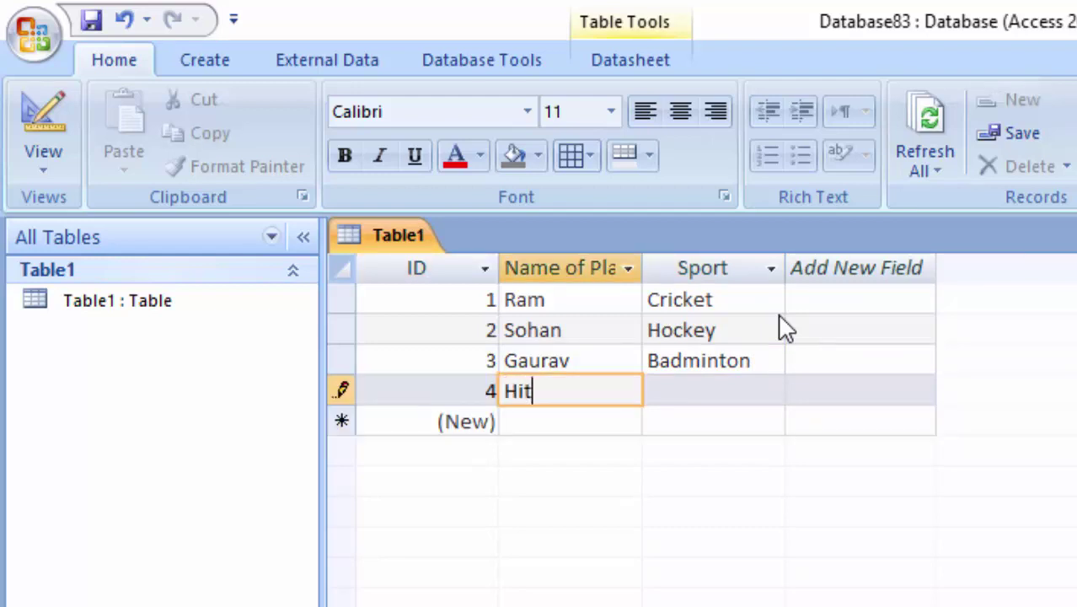
type("esh")
key("Tab")
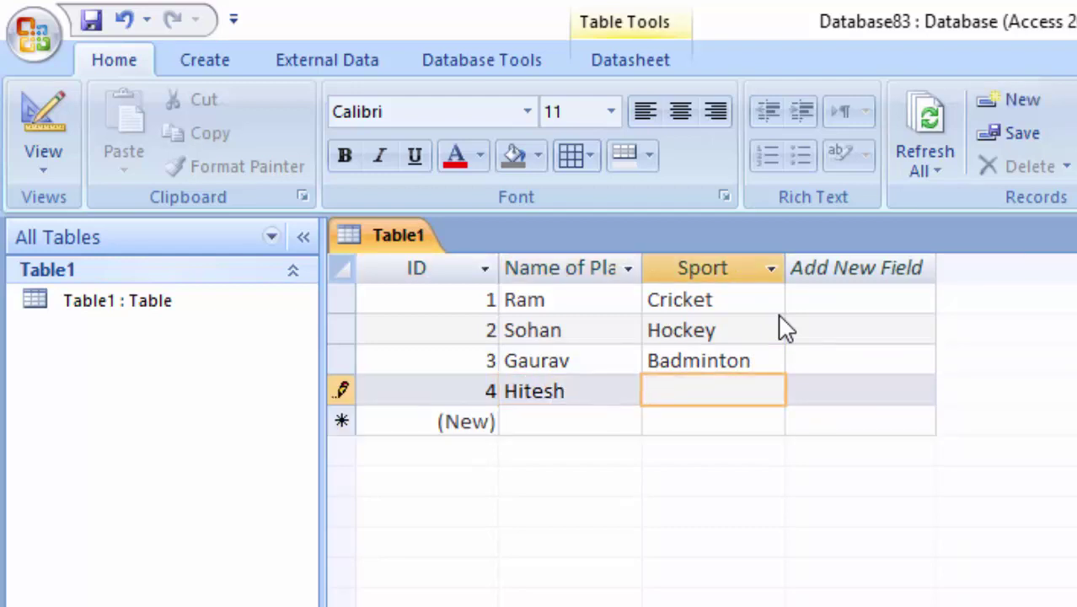
type("Cricjk")
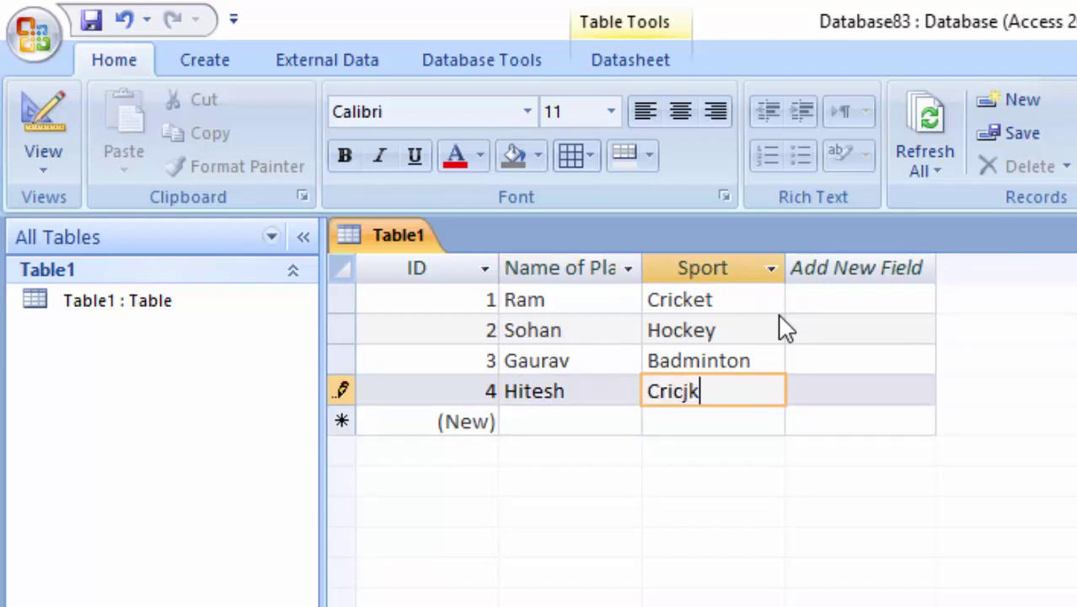
key("BackSpace")
key("BackSpace")
type("ke")
type("t")
left_click(546, 418)
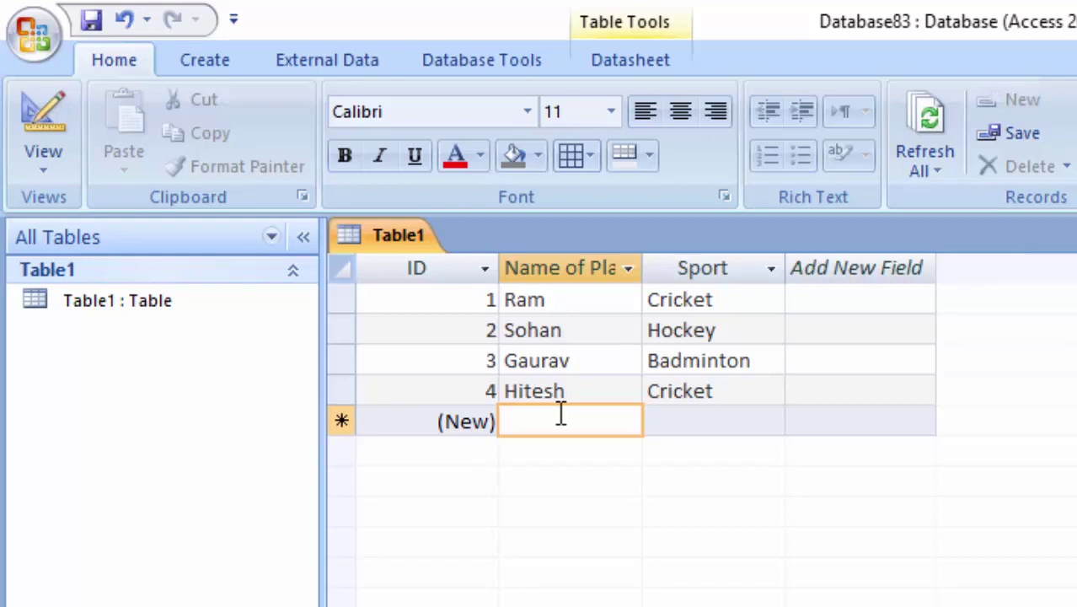
Step: Enter record 5, Monika with sport Kho kho, and save the table
type("Monika")
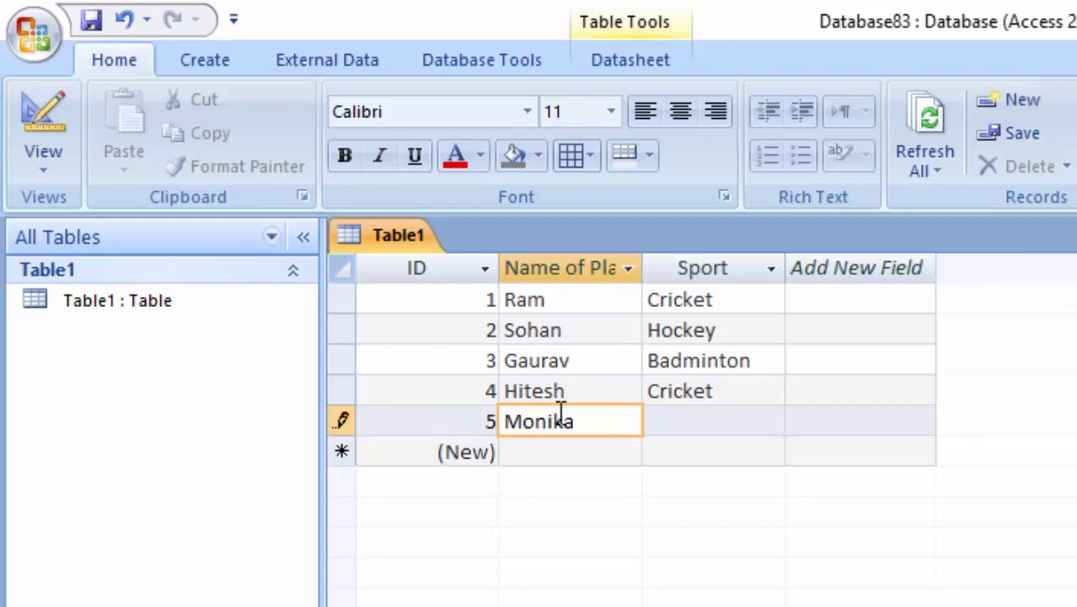
key("Tab")
type("Kho")
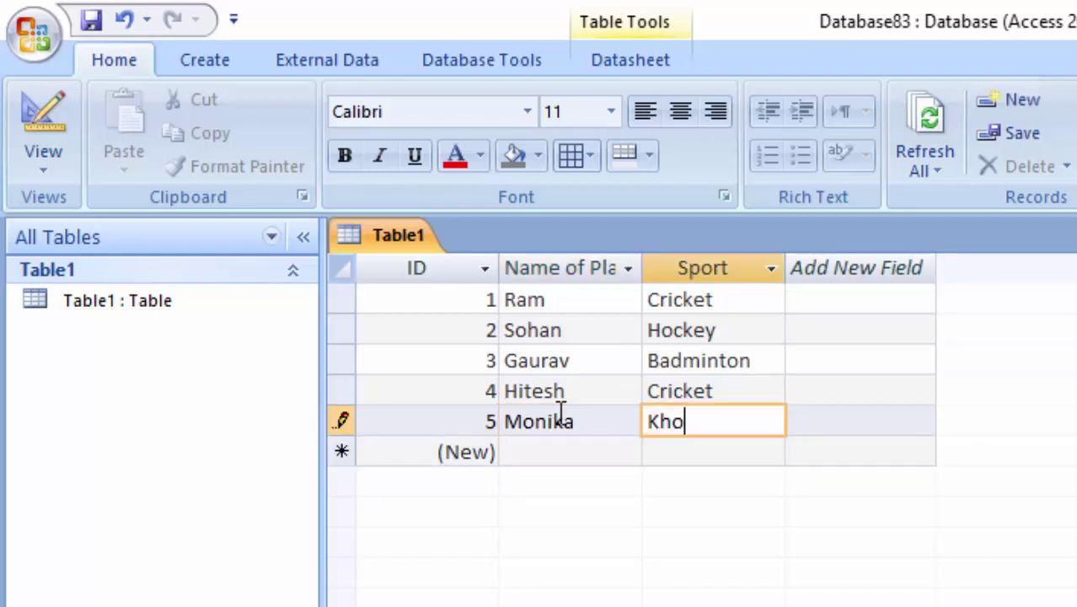
type(" kho")
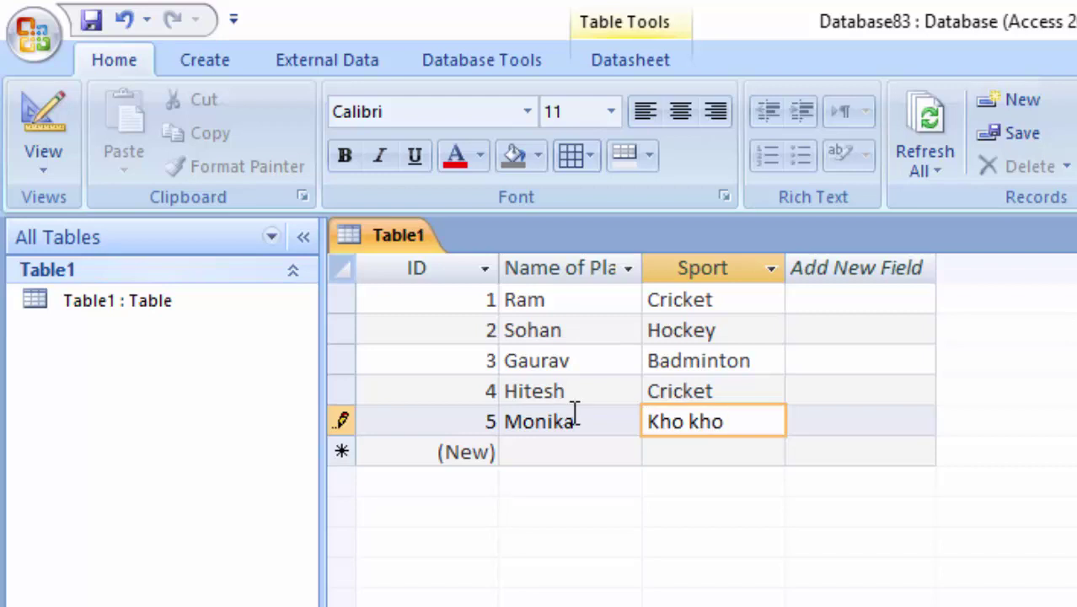
left_click(92, 21)
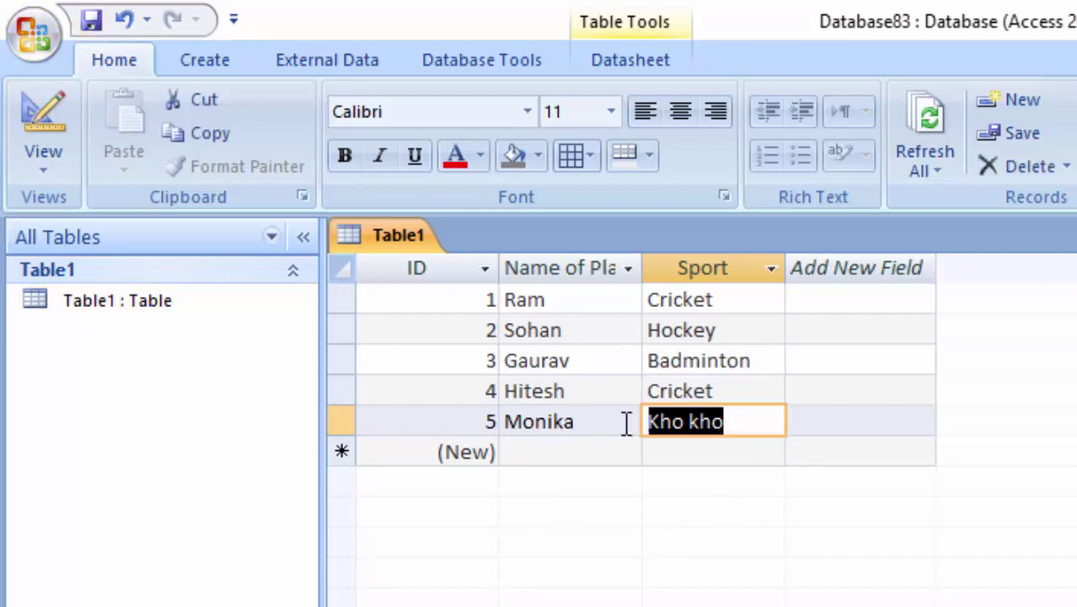
Step: Widen the player name column and switch Table1 to Design view
left_click_drag(642, 268, 672, 268)
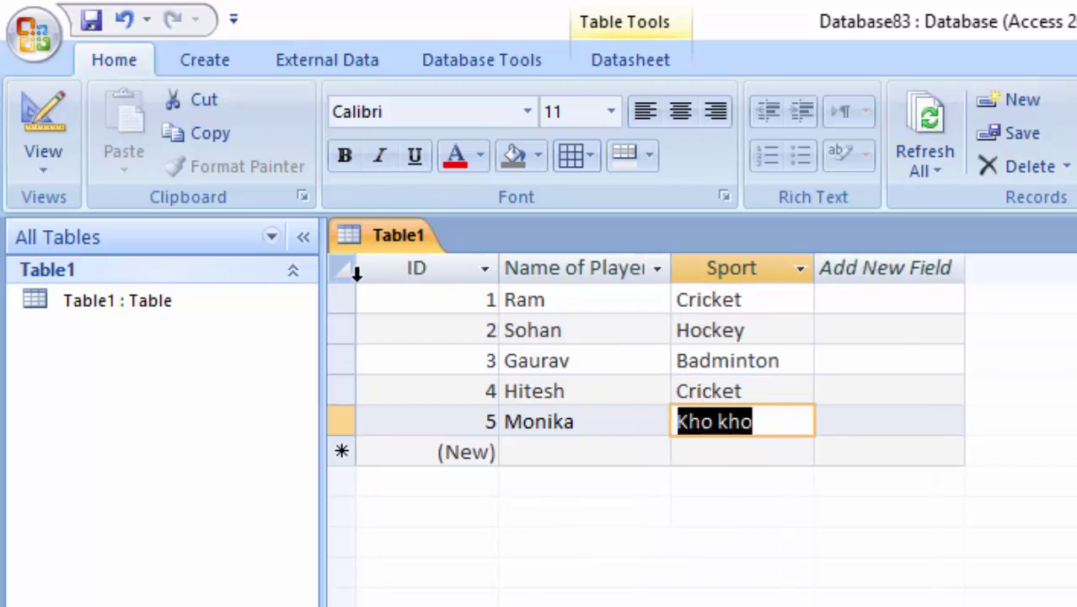
left_click(45, 165)
left_click(206, 413)
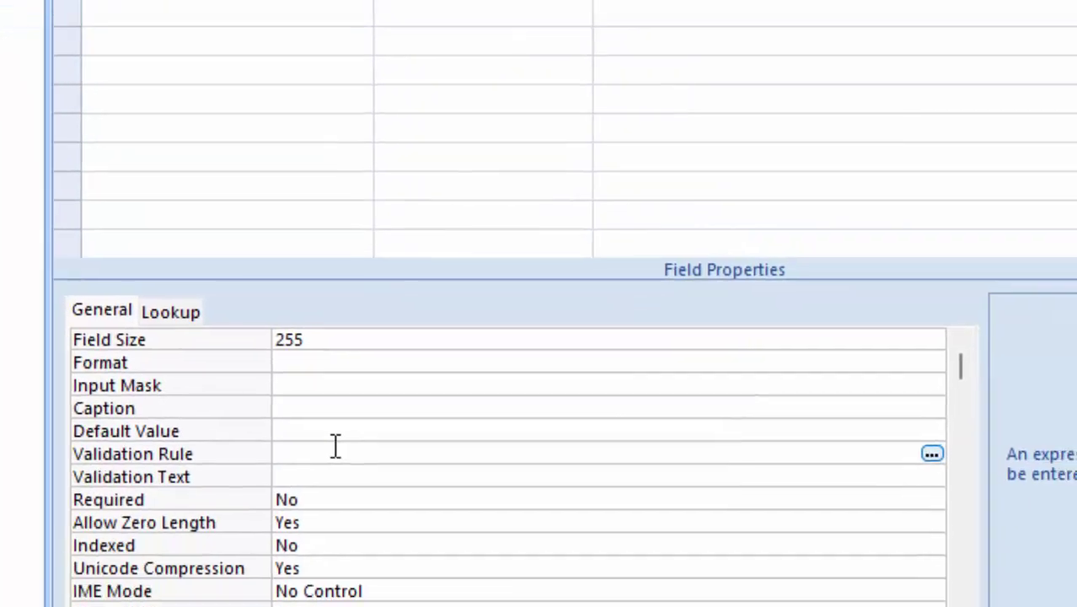
Step: Set the Sport field's validation rule to "Cricket" Or "Football" and return to Datasheet view
left_click(316, 419)
type("\"C")
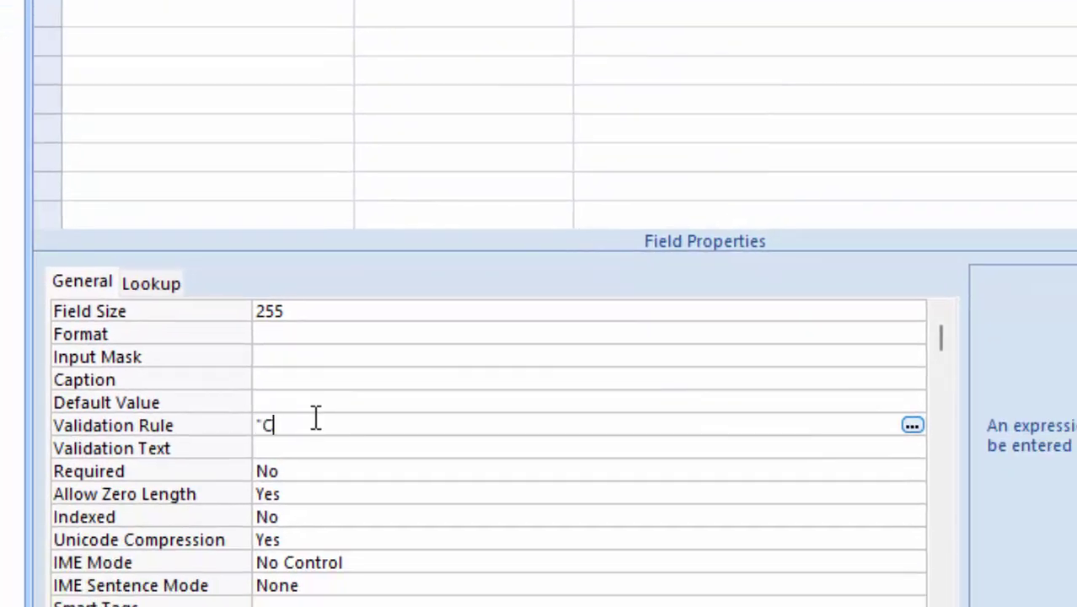
type("rick")
type("or ")
type("K")
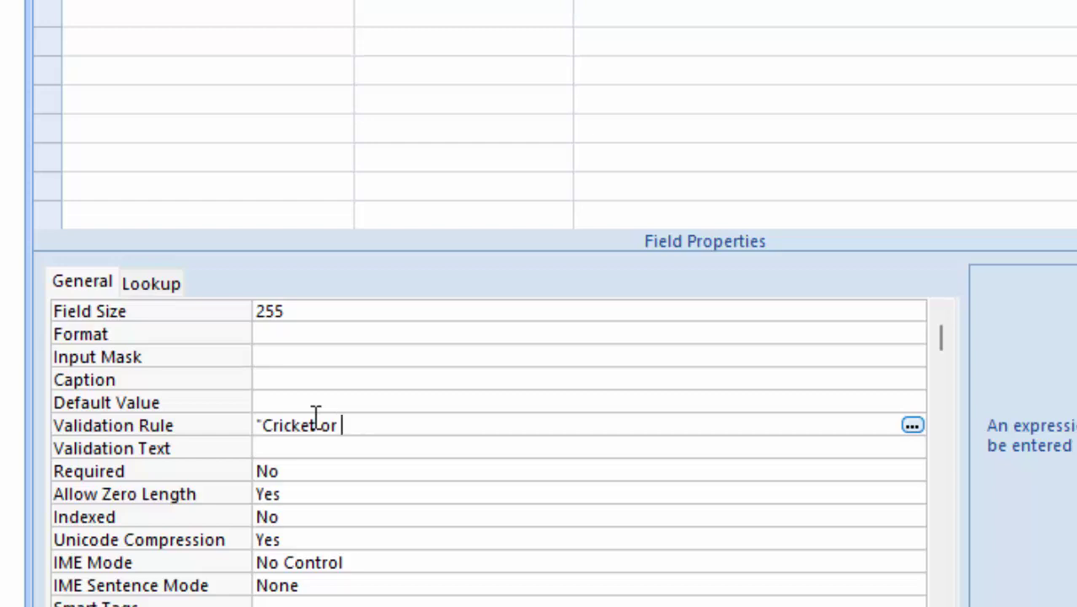
type("F")
type("oo")
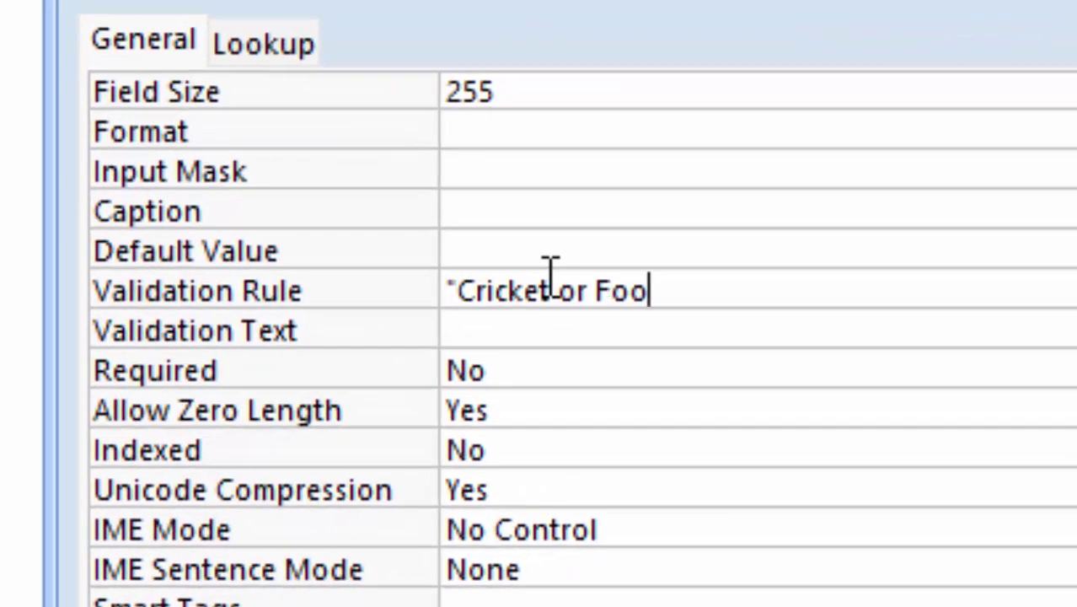
type("tball")
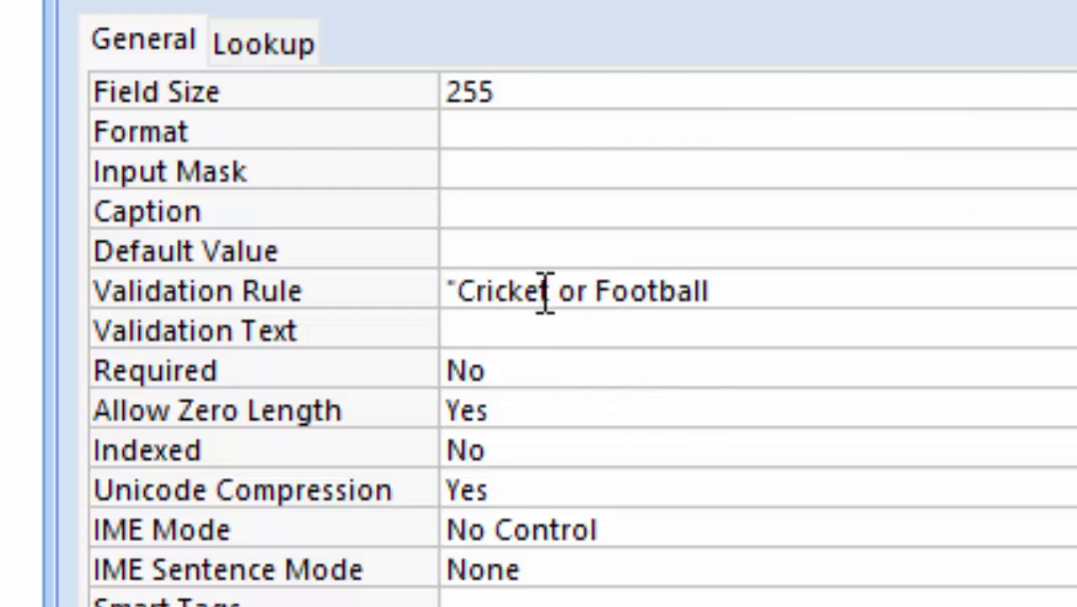
type("\"")
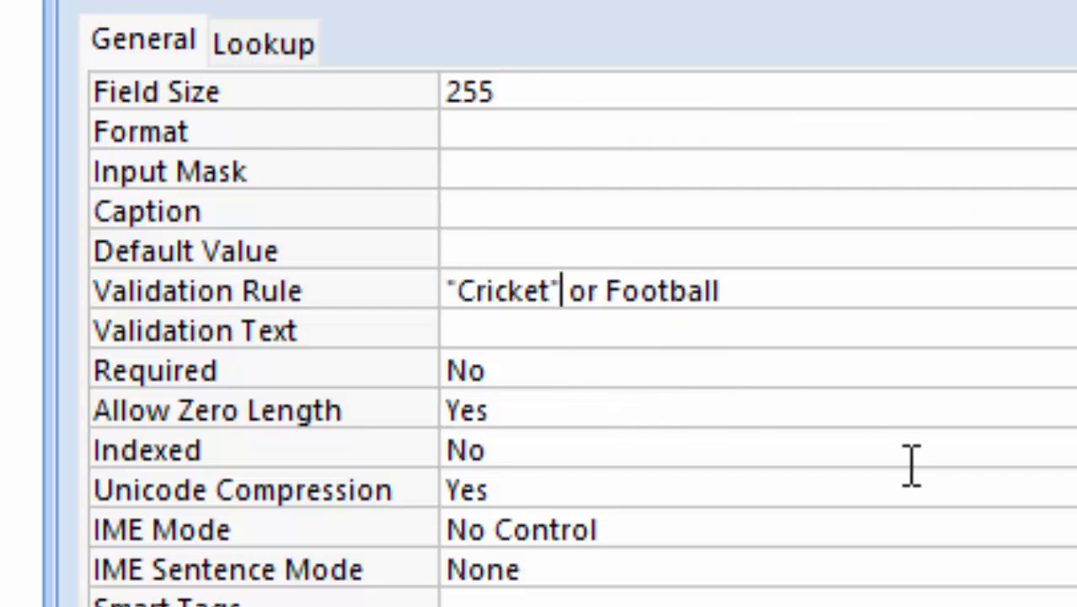
left_click(762, 281)
left_click(607, 291)
type("\"")
key("Right")
key("Right")
key("Right")
key("Right")
key("Right")
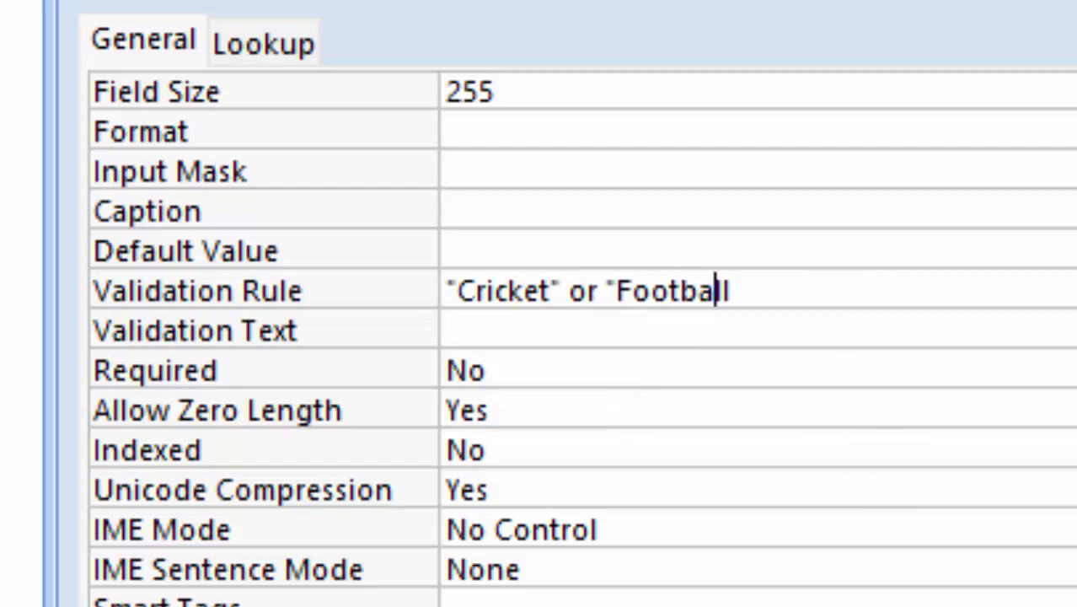
key("Right")
key("Right")
type("\"")
key("Return")
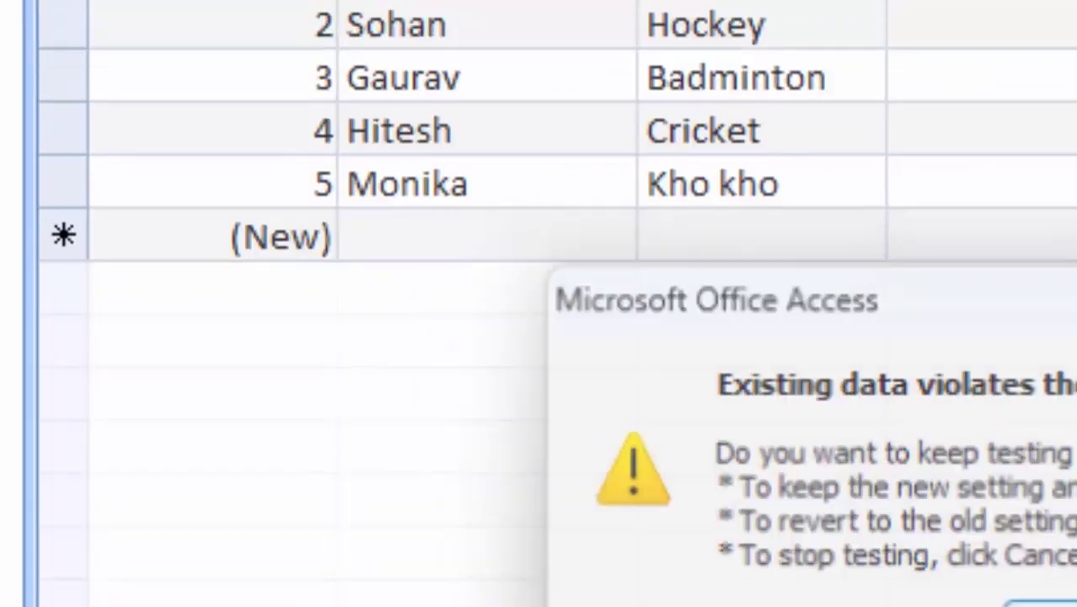
left_click(763, 586)
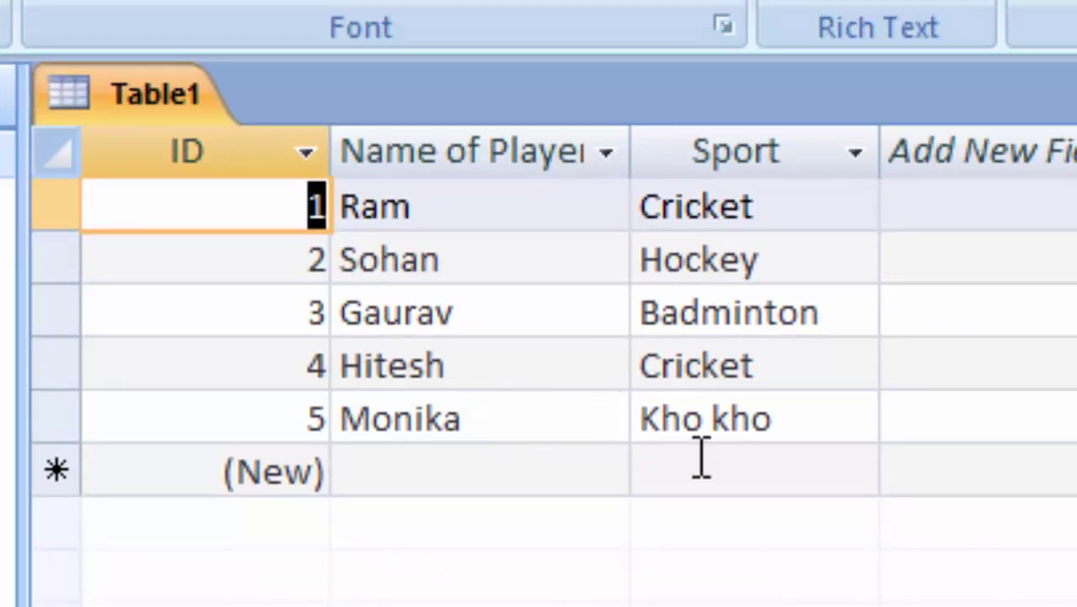
Step: Clear Monika's Kho kho and Hitesh's Cricket from the Sport column
left_click(797, 419)
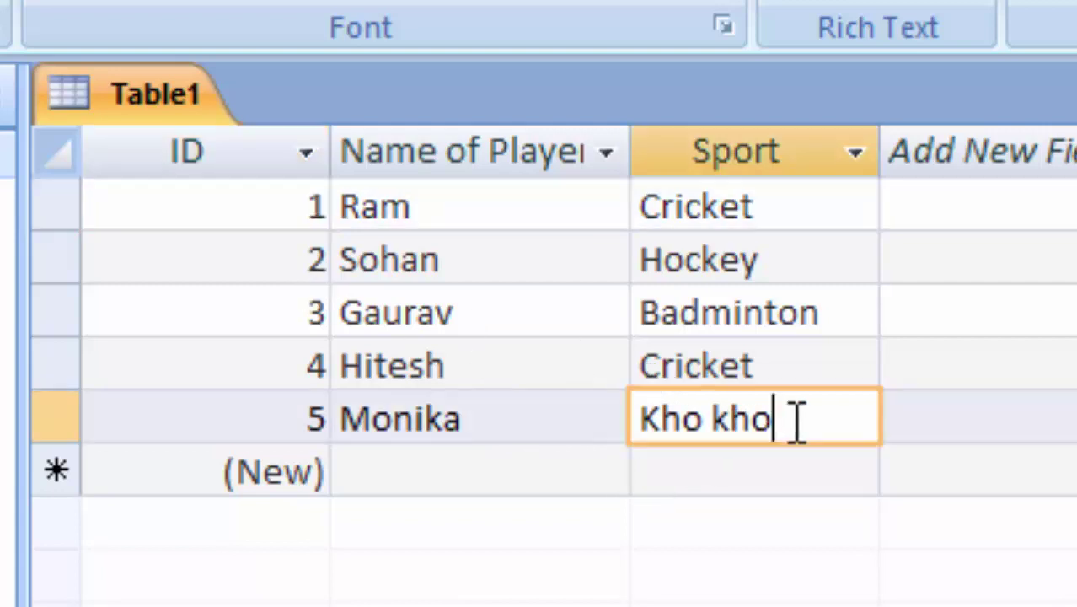
left_click_drag(797, 419, 609, 401)
key("BackSpace")
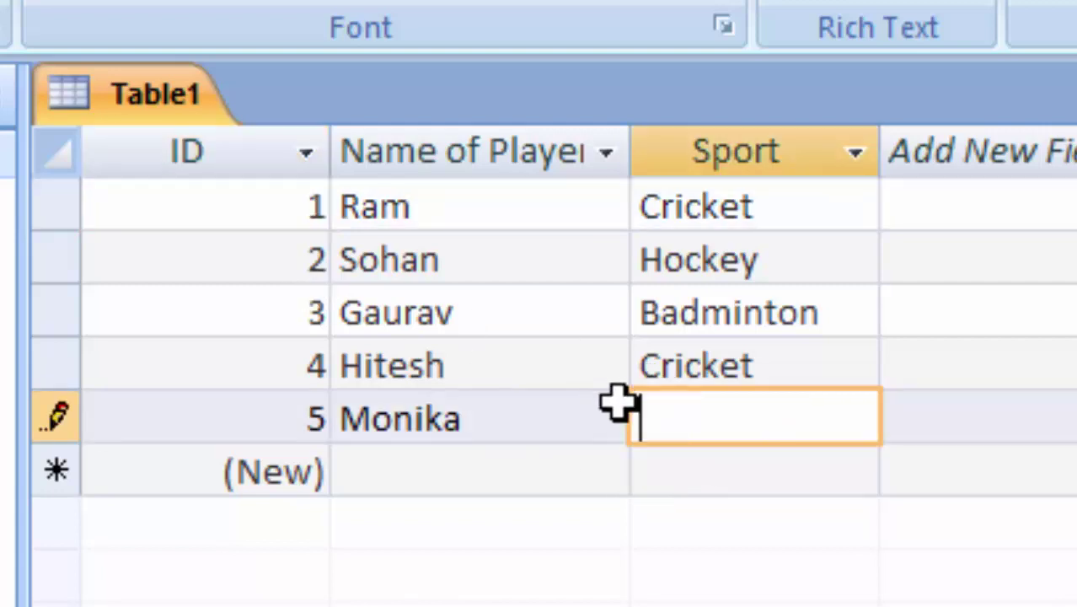
left_click(780, 366)
left_click_drag(780, 366, 587, 366)
key("BackSpace")
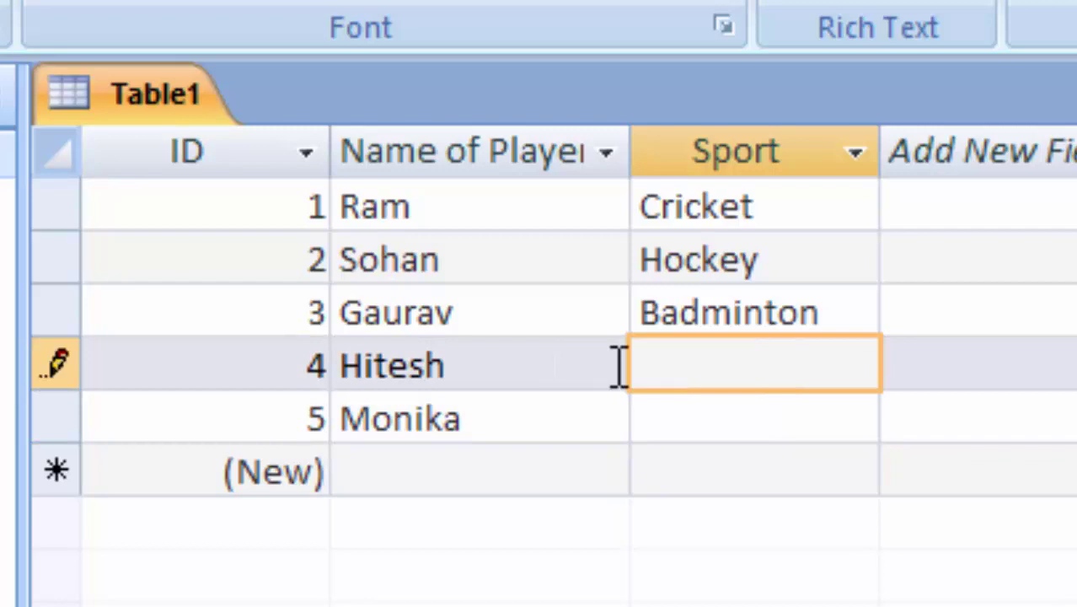
Step: Clear Gaurav's Badminton, Sohan's Hockey and Ram's Cricket from the Sport column
left_click(856, 310)
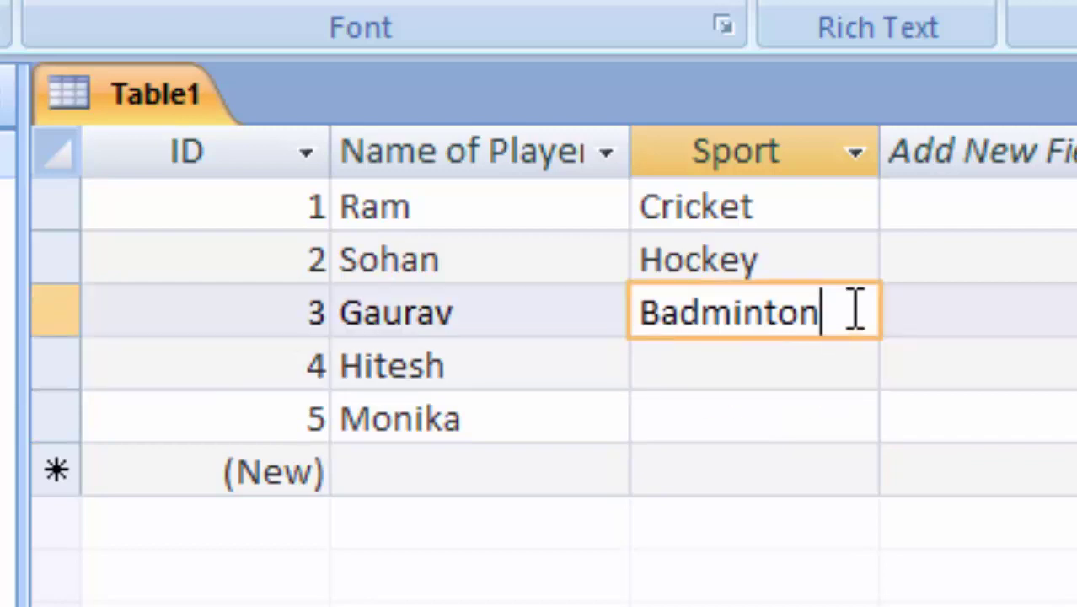
left_click_drag(855, 311, 534, 308)
key("BackSpace")
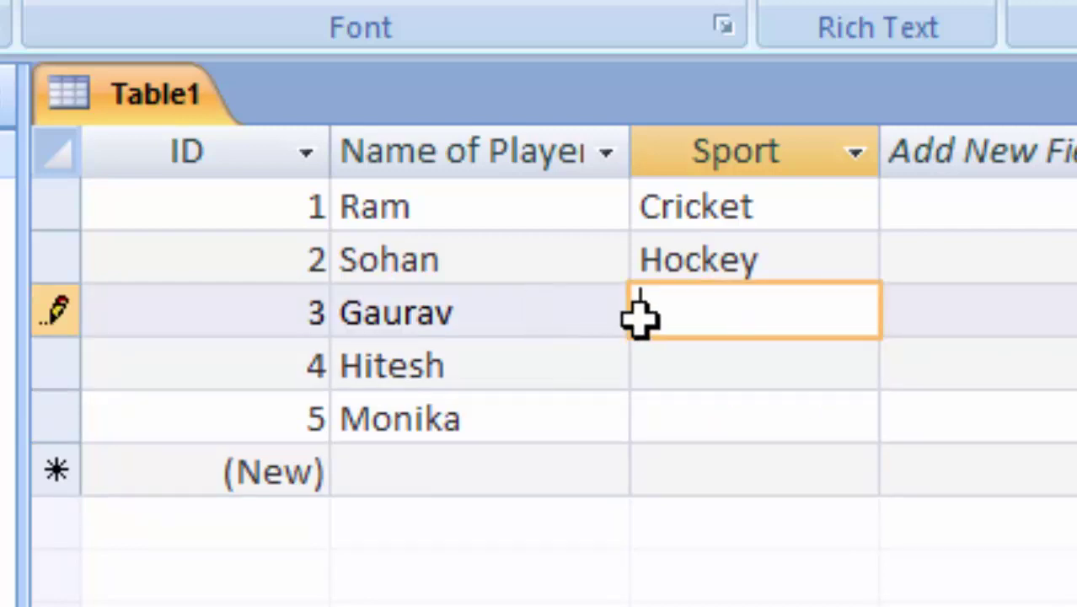
left_click_drag(810, 260, 621, 284)
key("BackSpace")
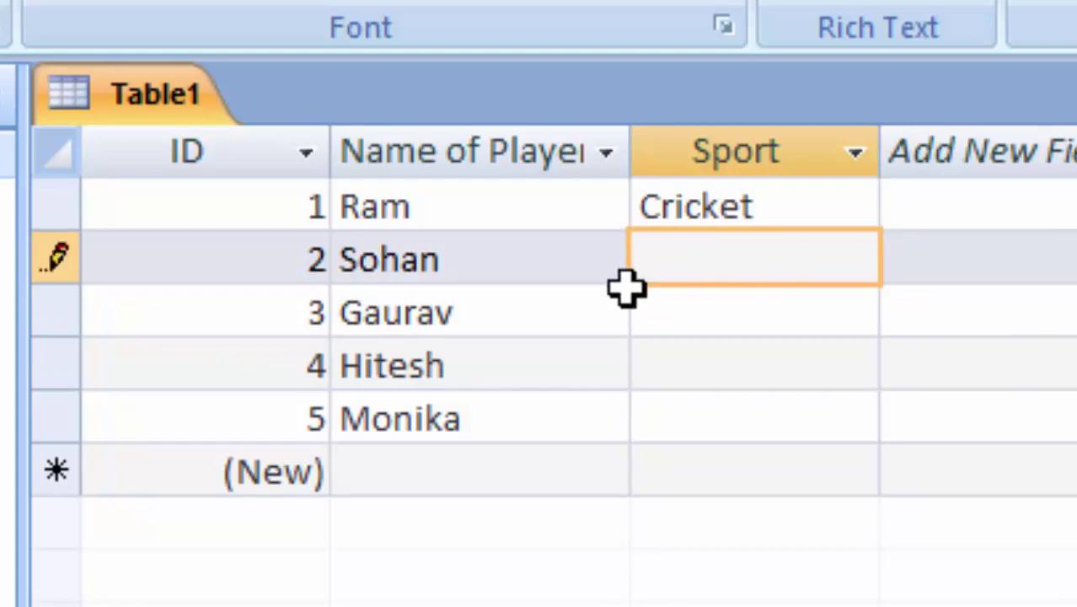
left_click(731, 204)
left_click_drag(731, 205, 637, 207)
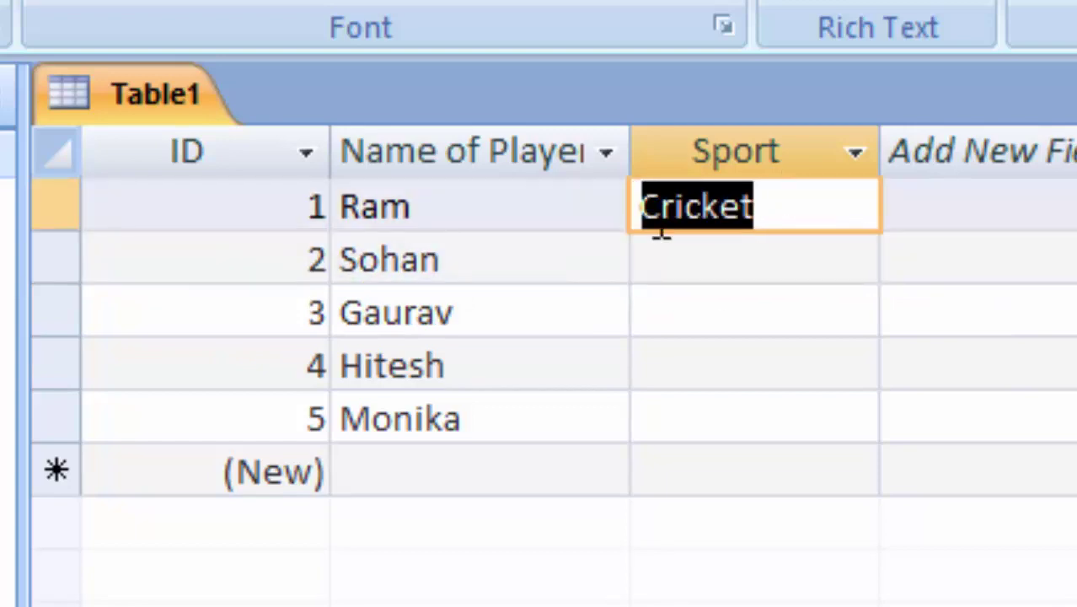
key("BackSpace")
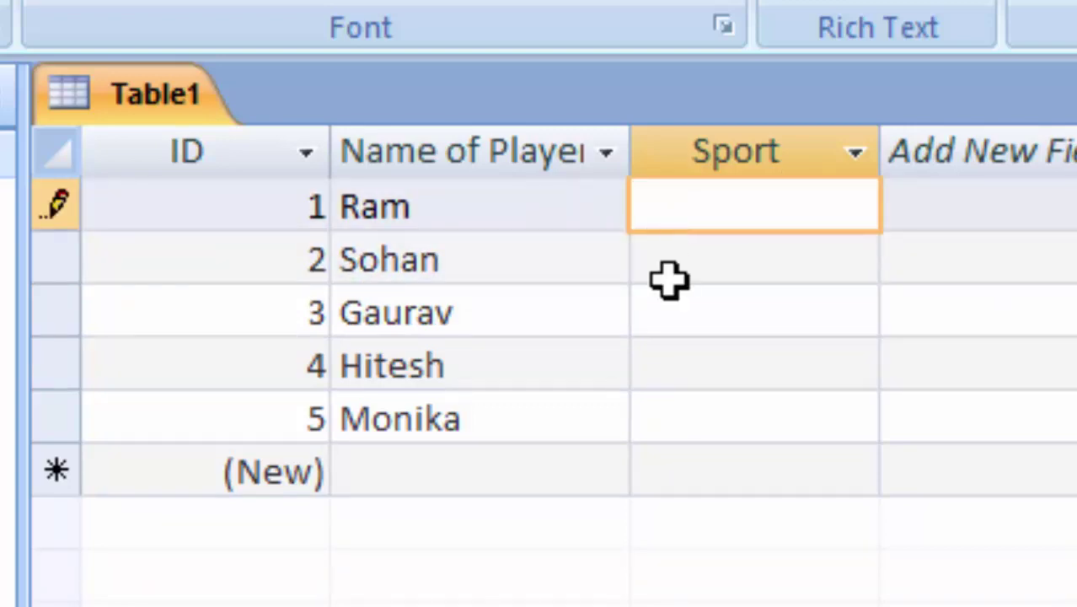
left_click(671, 274)
left_click(704, 206)
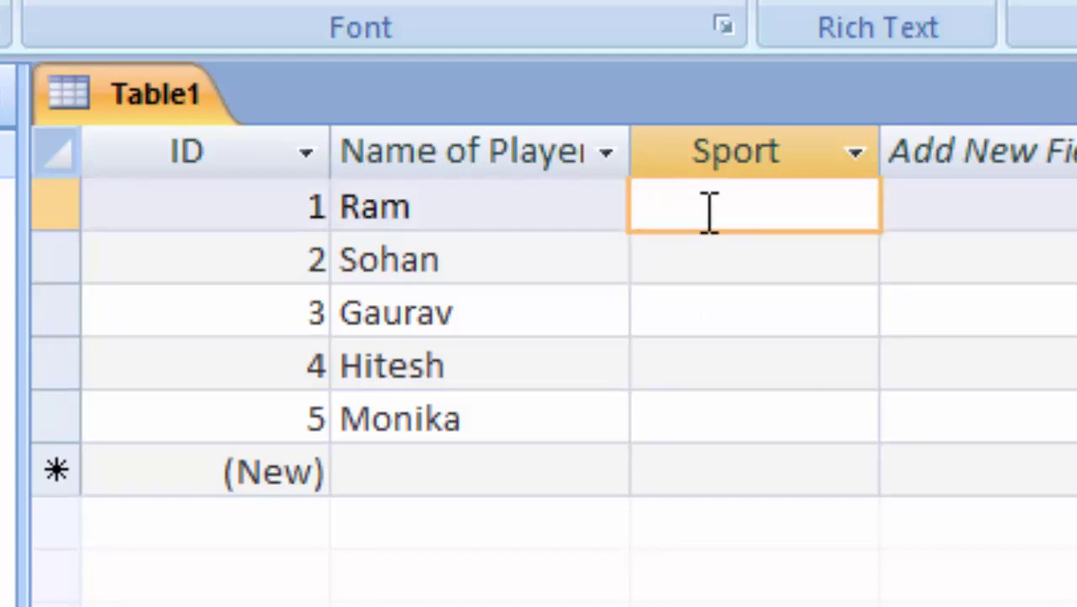
Step: Enter Cricket for Ram, then try 'Footabll' for Sohan, which the validation rule rejects
type("Cricket")
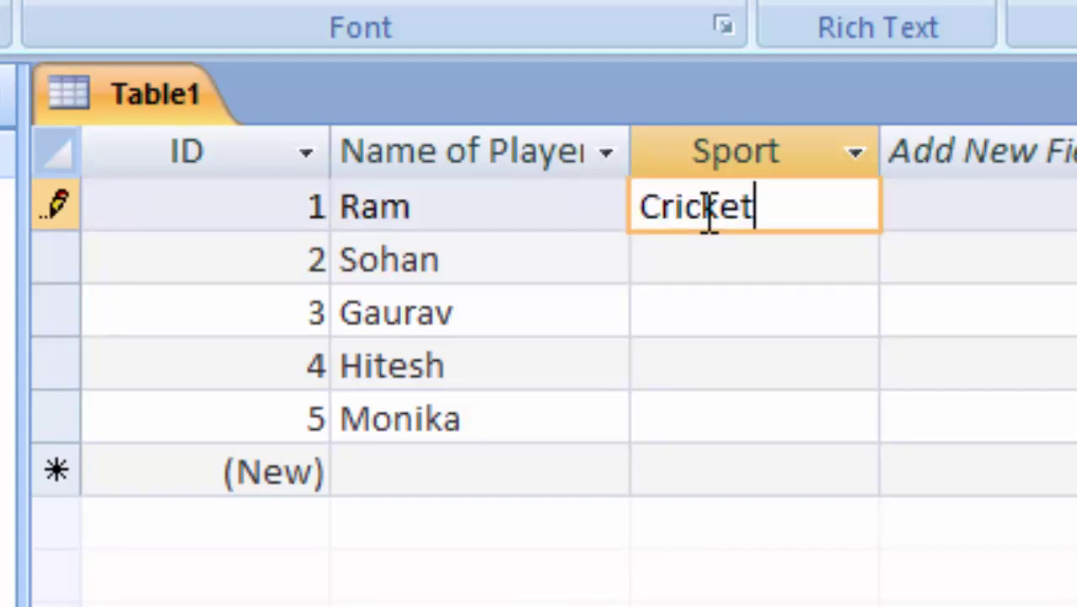
key("Return")
key("Return")
key("Return")
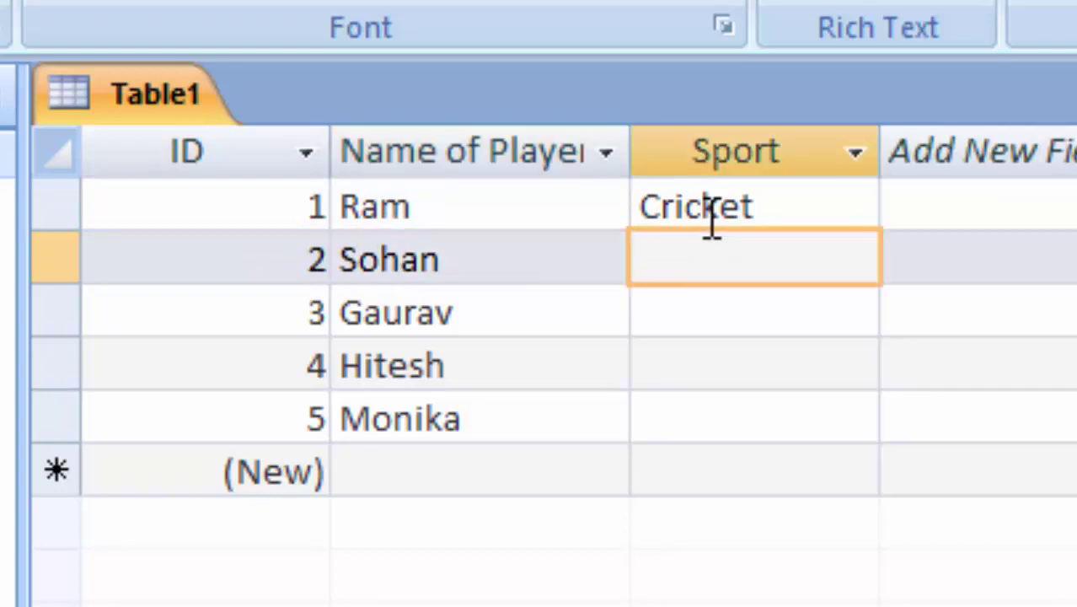
type("Foot")
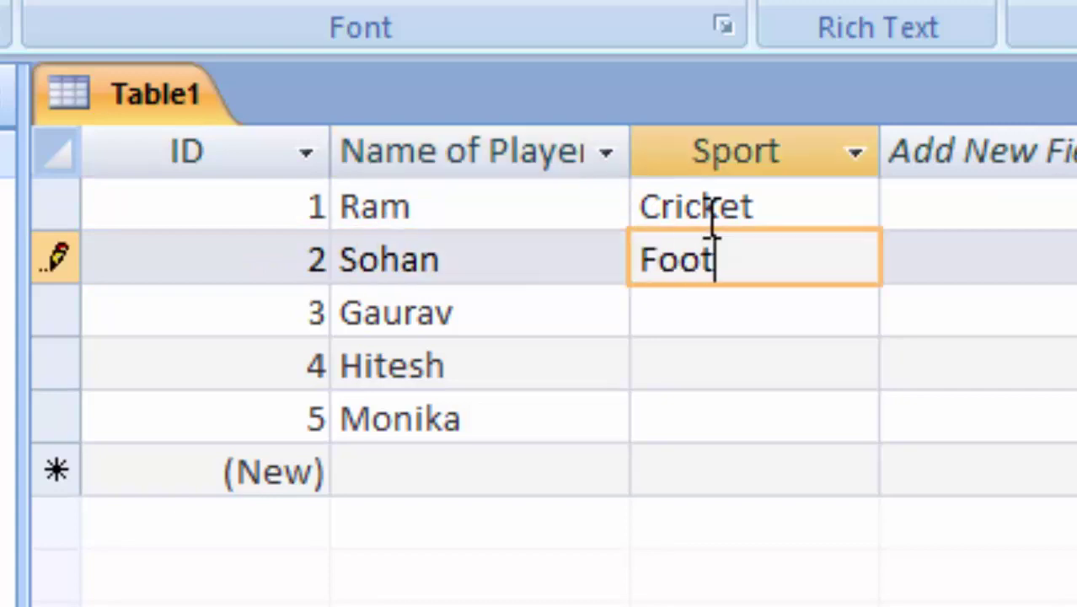
type("abll")
key("Return")
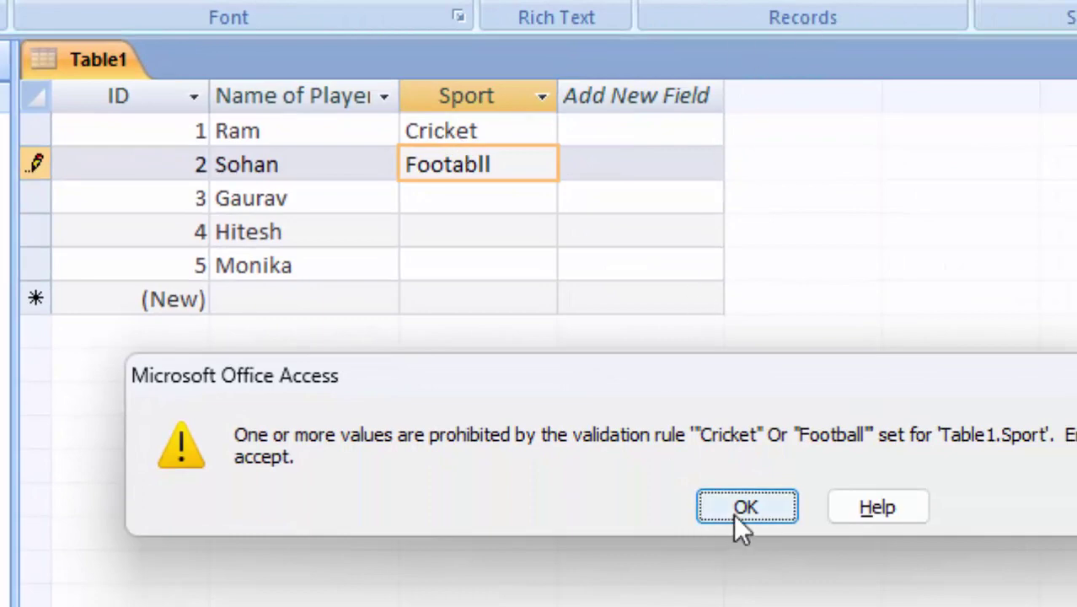
left_click(735, 514)
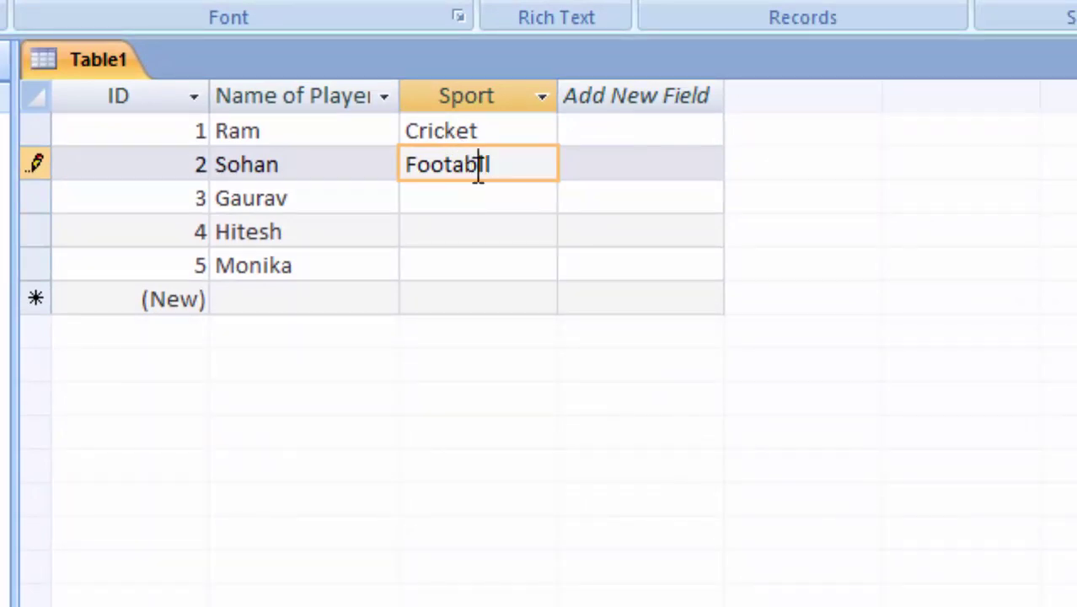
Step: Correct Sohan's sport to Football and save the record
type("ll")
left_click(489, 184)
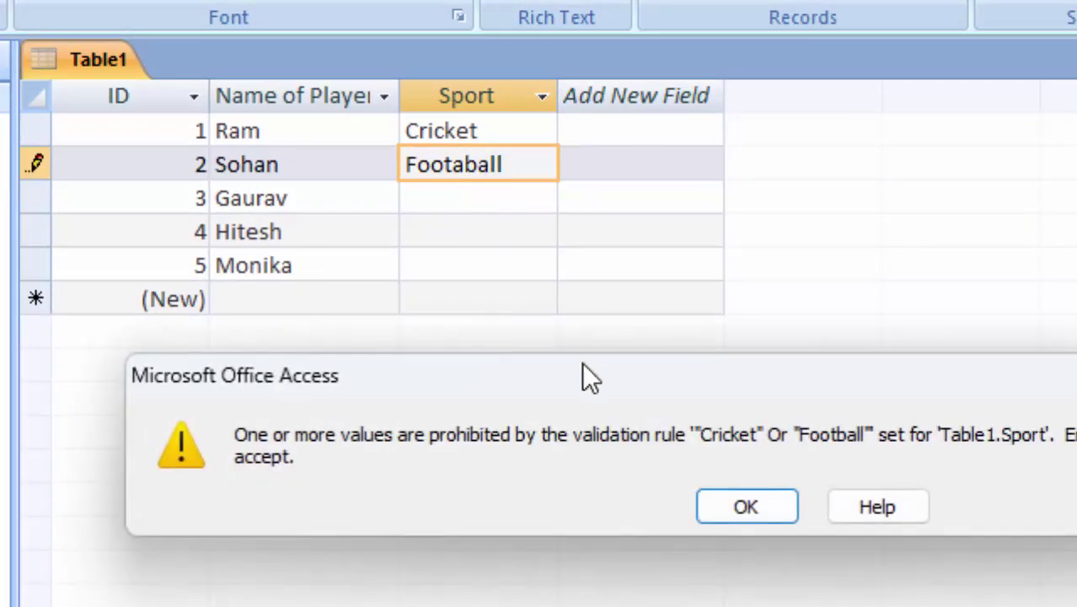
left_click(727, 509)
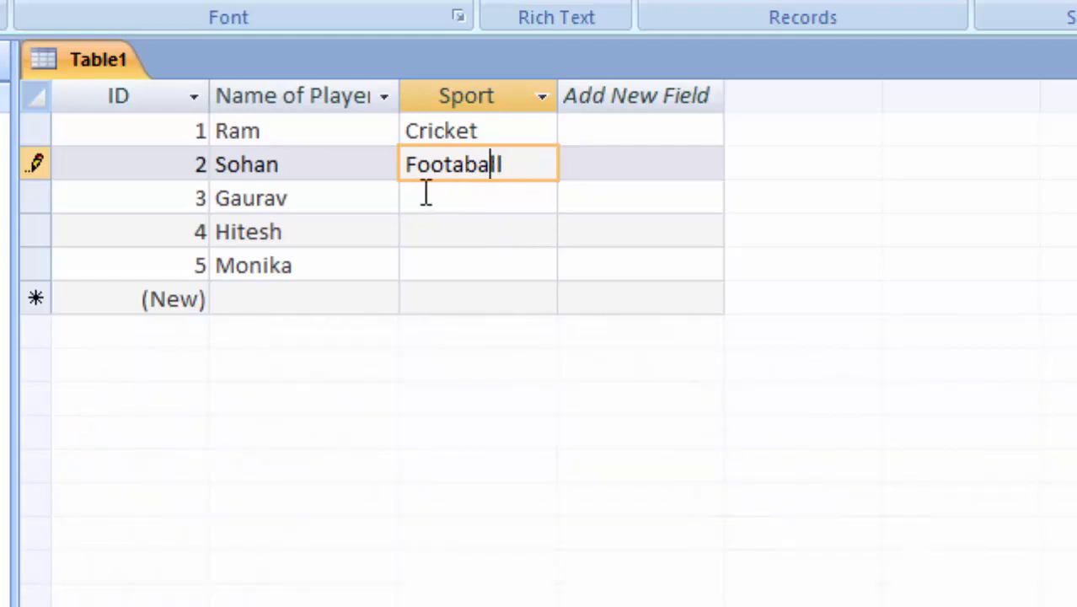
left_click(466, 168)
key("BackSpace")
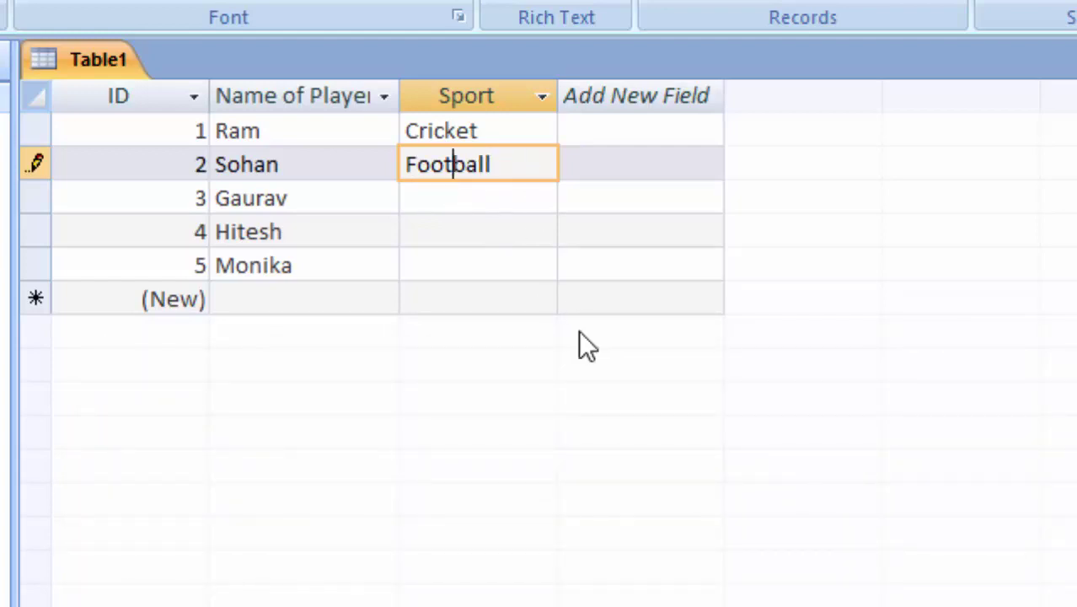
left_click(473, 194)
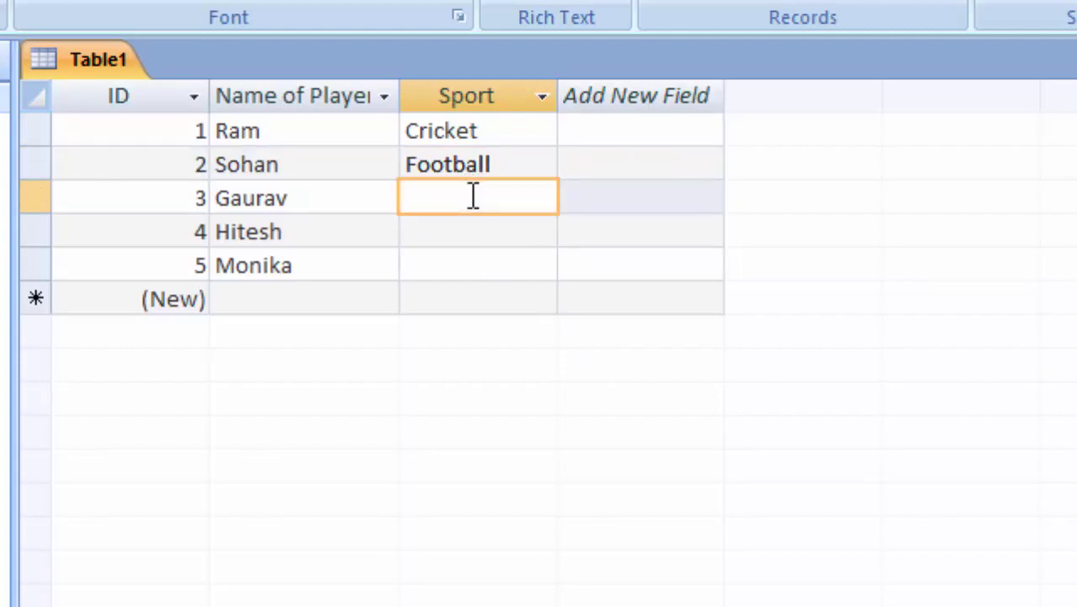
type("Kho kh")
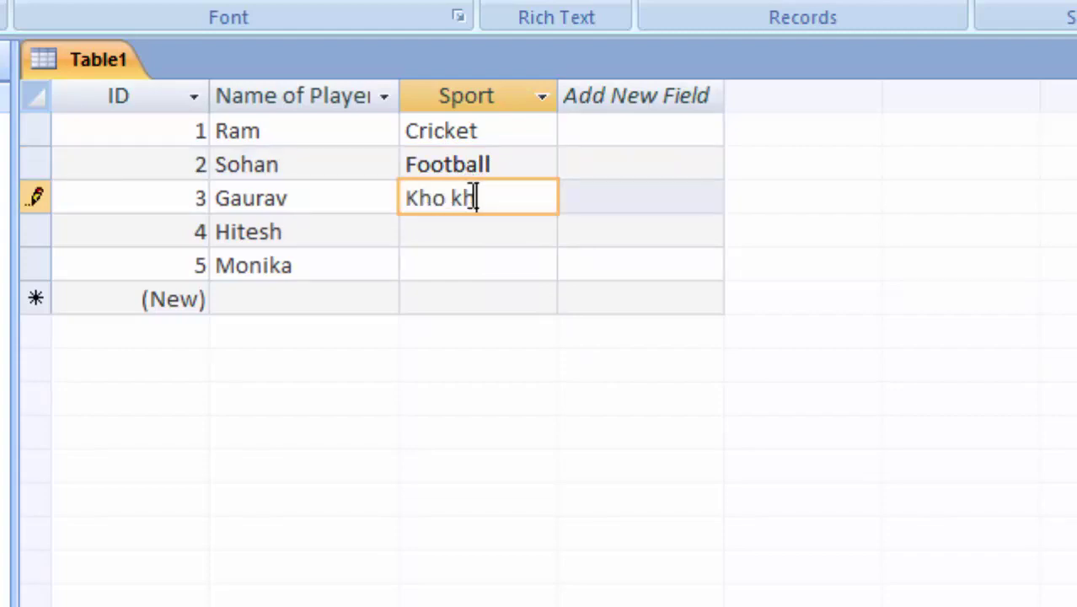
type("o")
key("Return")
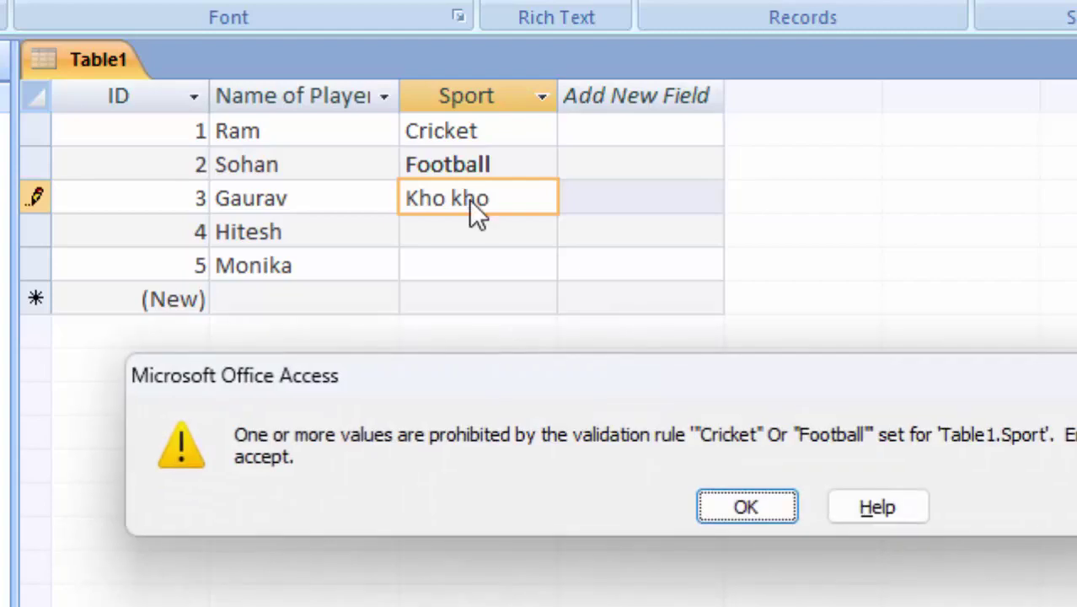
left_click(764, 501)
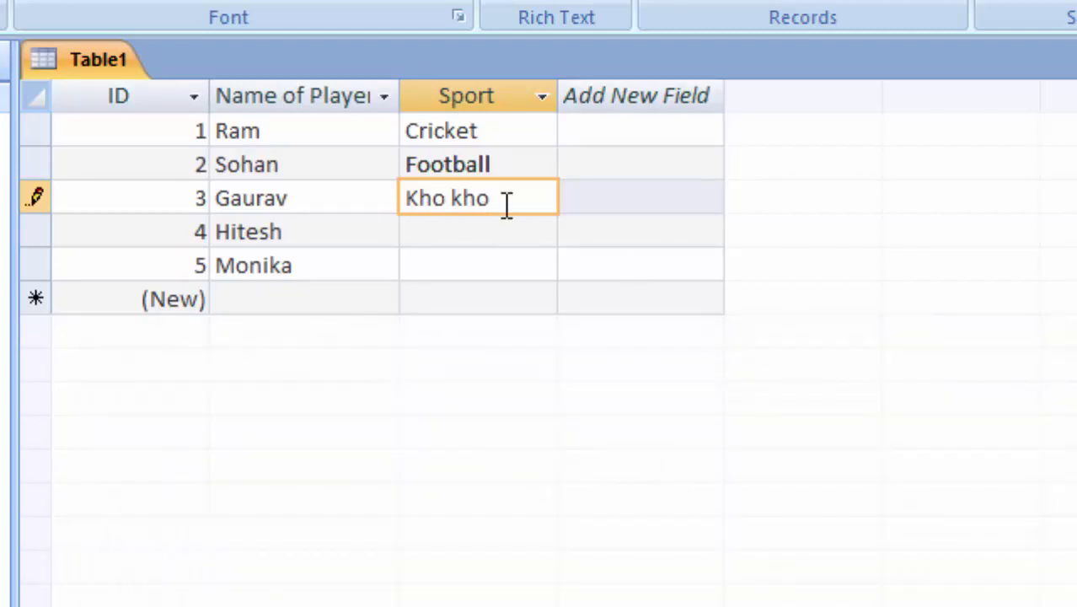
left_click_drag(489, 196, 310, 171)
key("Delete")
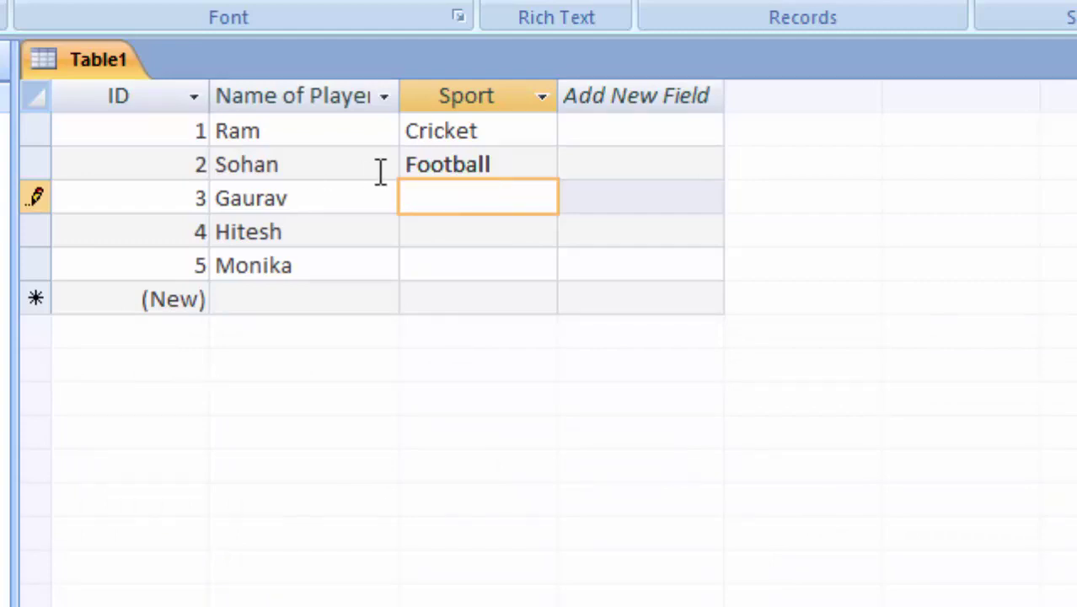
type("Car")
type("rom")
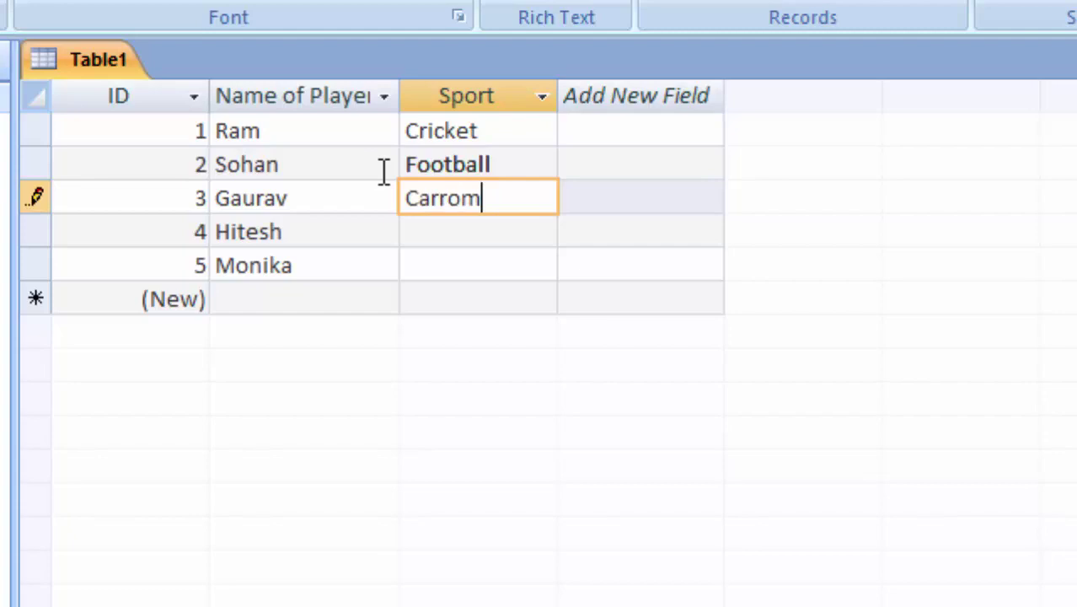
key("Return")
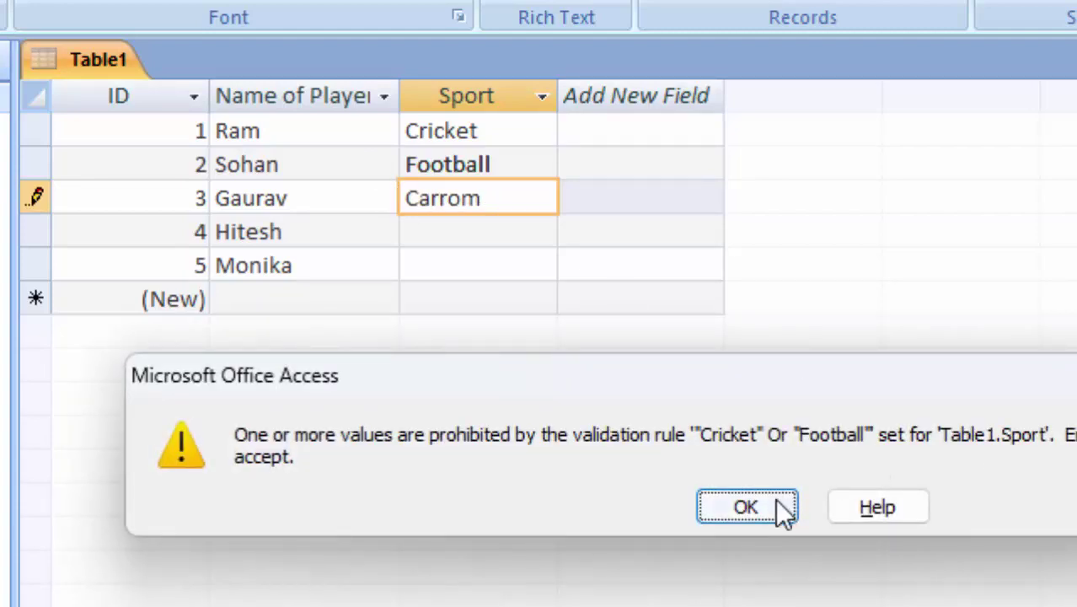
left_click(766, 507)
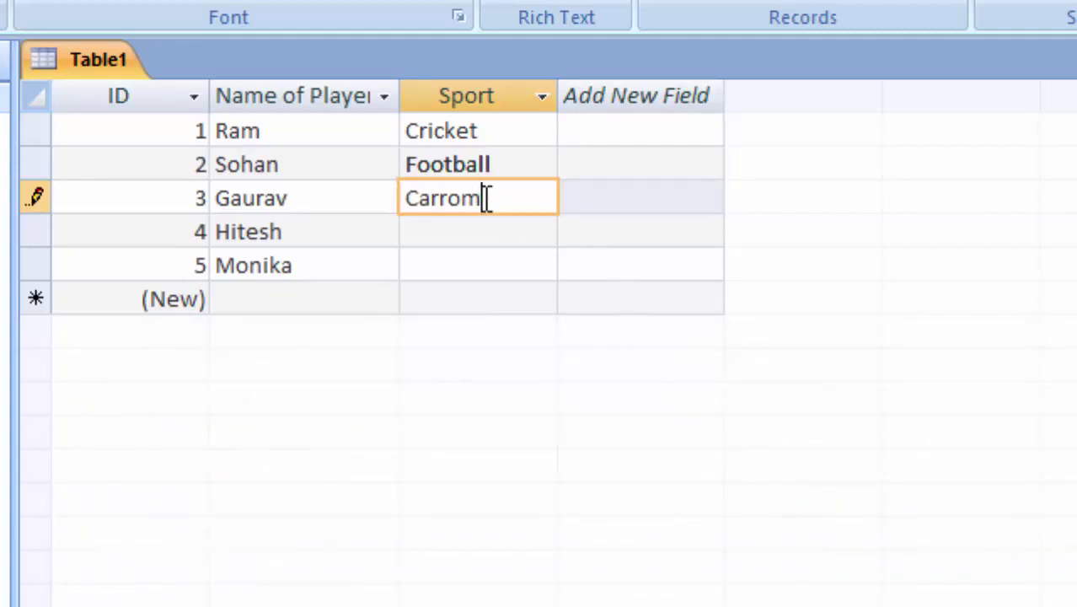
left_click_drag(487, 198, 335, 209)
key("Delete")
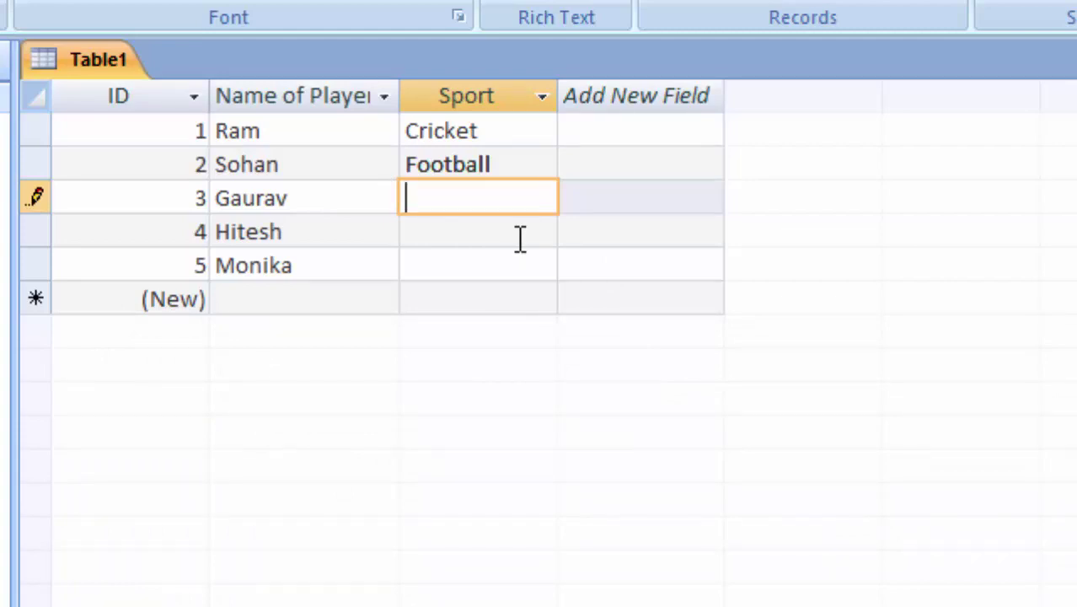